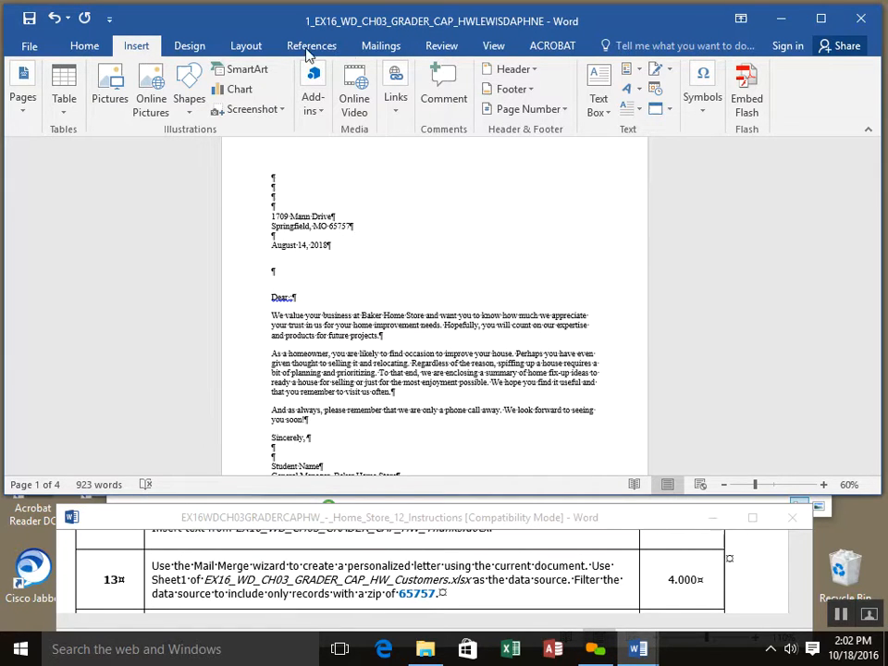
# Step: Start the Step-by-Step Mail Merge Wizard for Letters, using the current document, and proceed to recipient selection
pyautogui.click(378, 51)
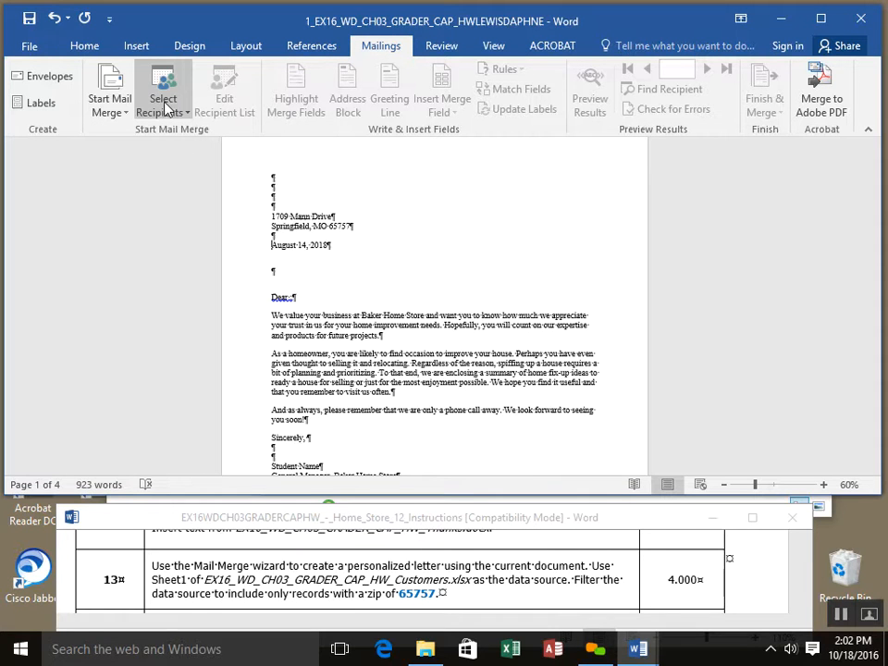
pyautogui.click(131, 115)
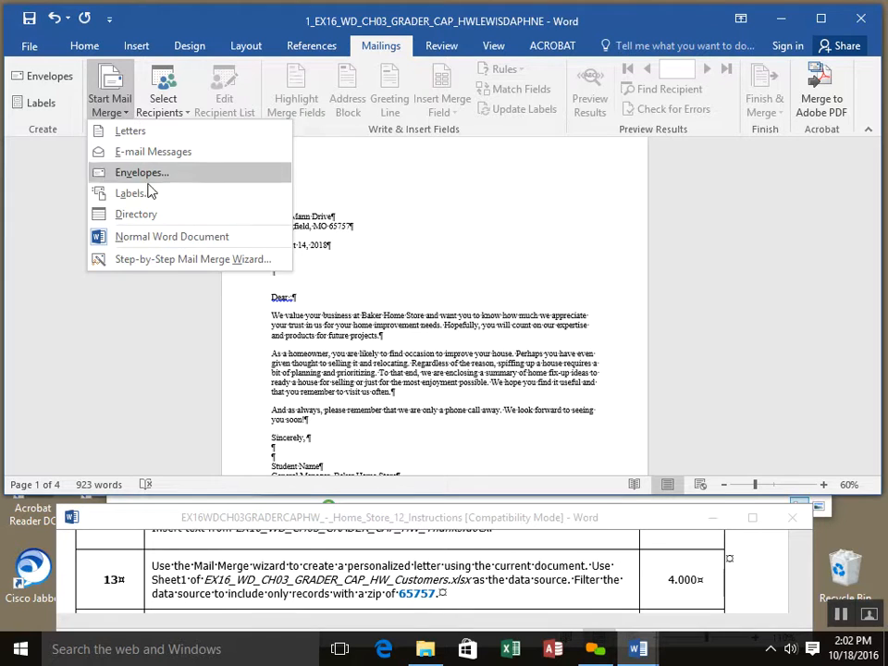
pyautogui.click(235, 263)
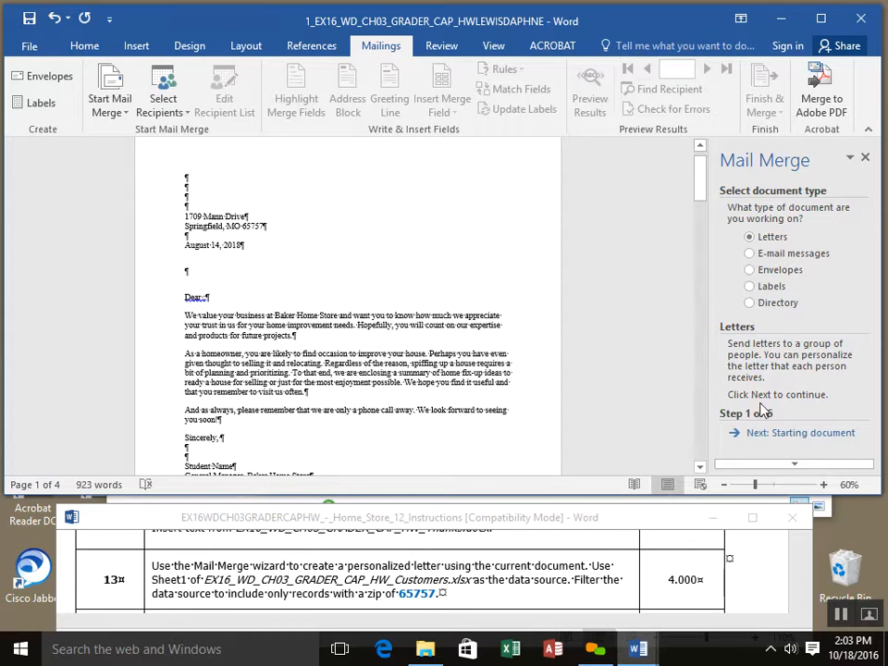
pyautogui.click(793, 432)
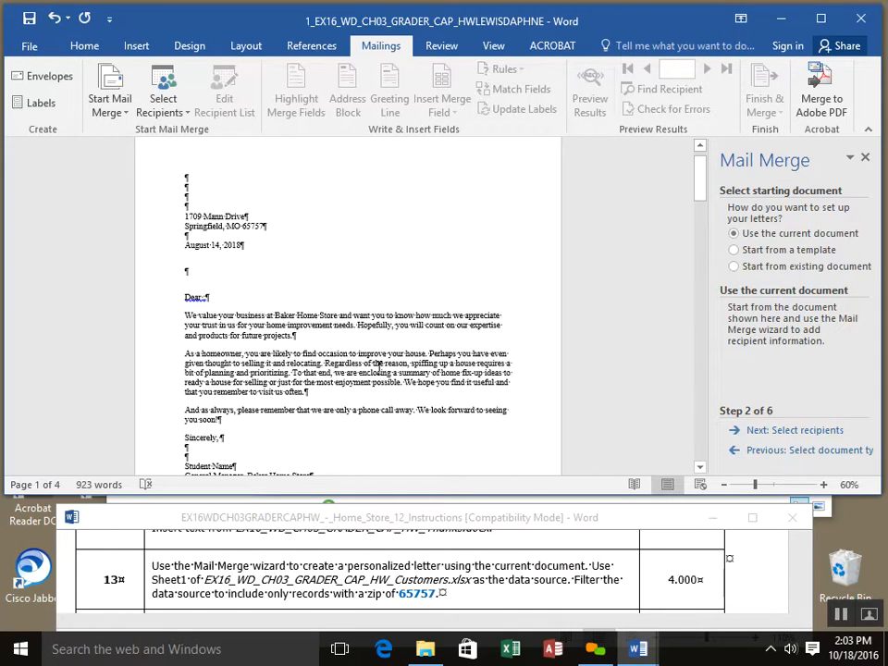
pyautogui.click(831, 432)
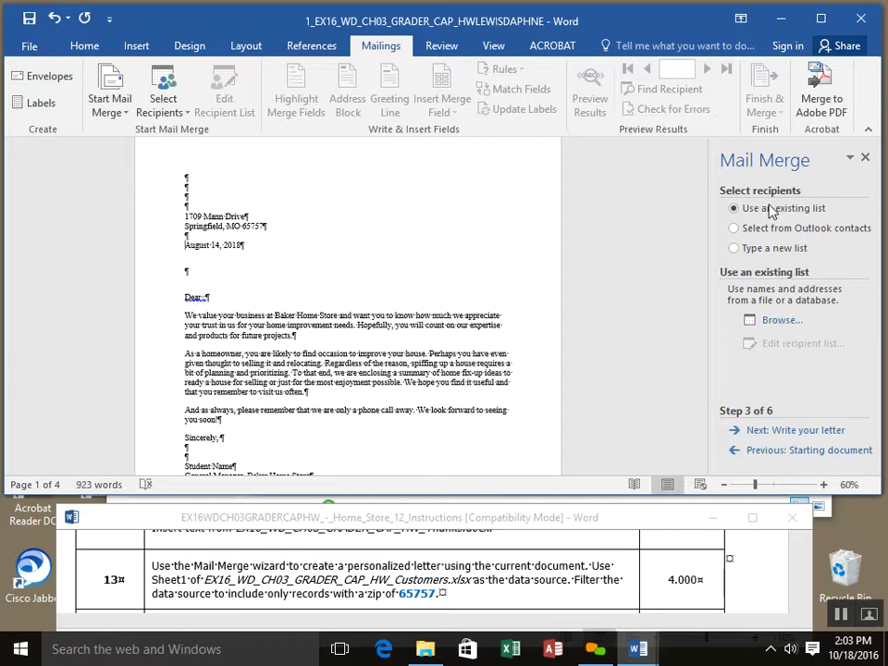
# Step: Use Sheet1$ of EX16_WD_CH03_GRADER_CAP_HW_Customers in the 3Word_502 folder as the recipient list, with the first row as column headers
pyautogui.click(775, 322)
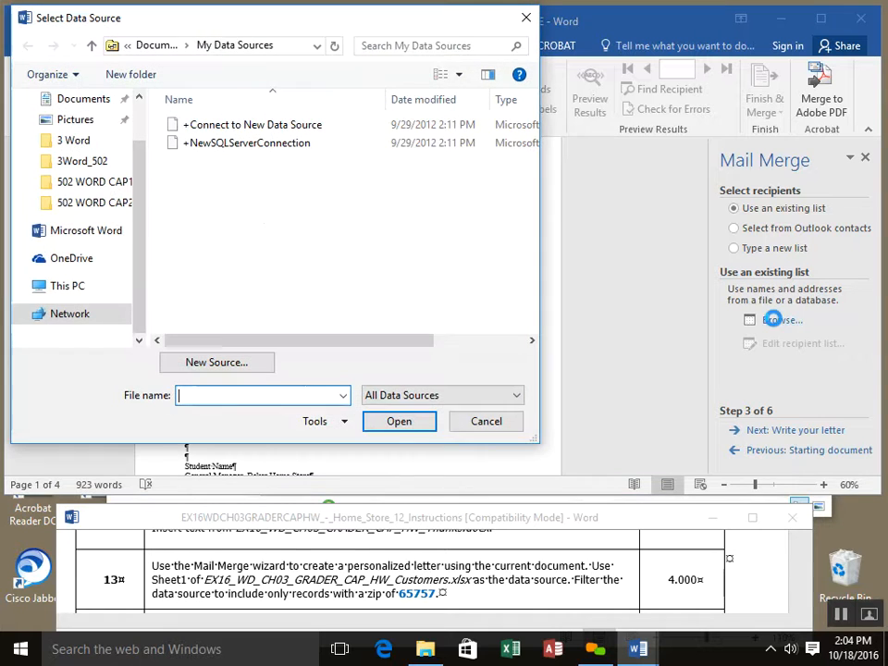
pyautogui.moveTo(318, 31); pyautogui.dragTo(495, 44)
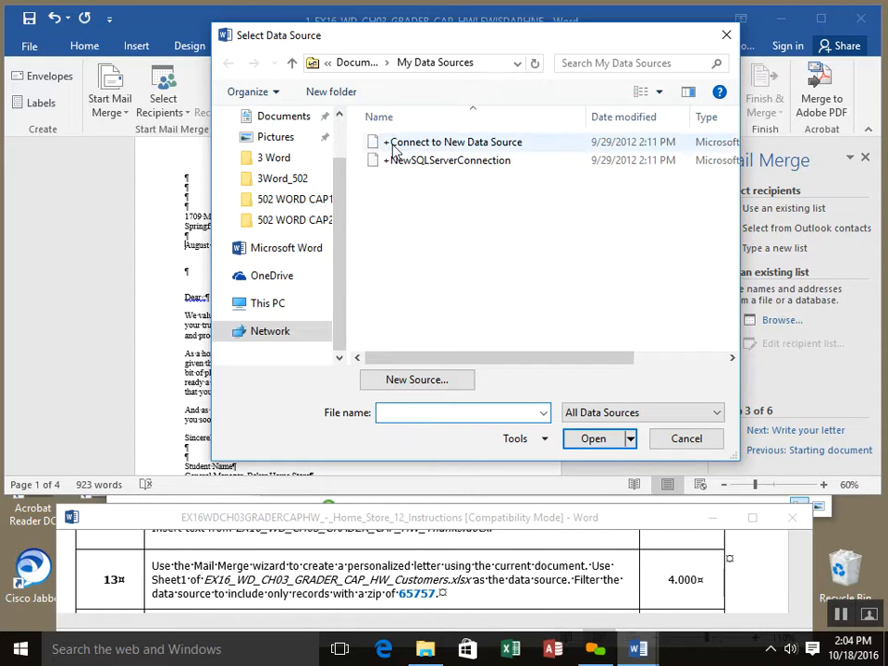
pyautogui.click(275, 180)
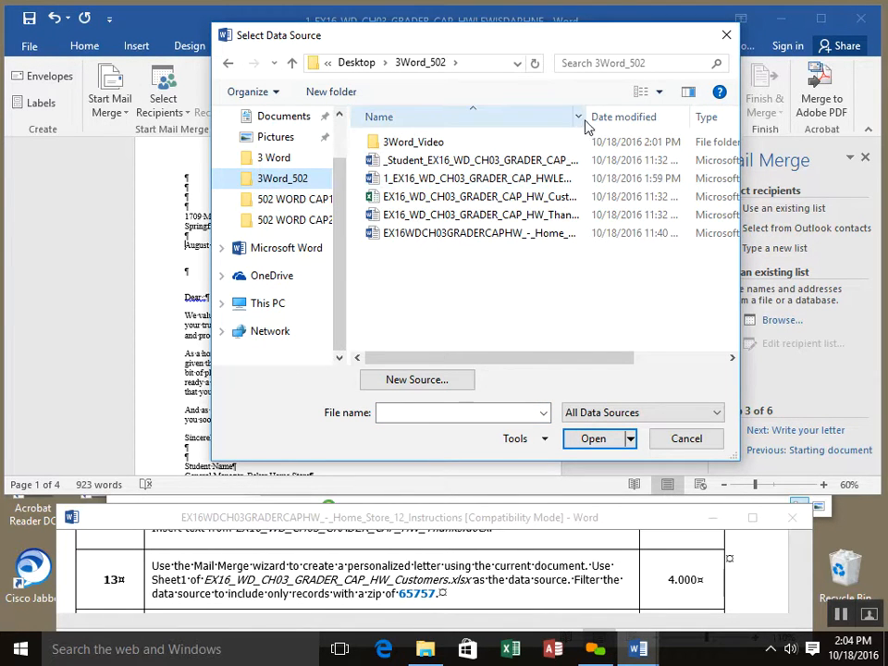
pyautogui.moveTo(586, 119); pyautogui.dragTo(684, 120)
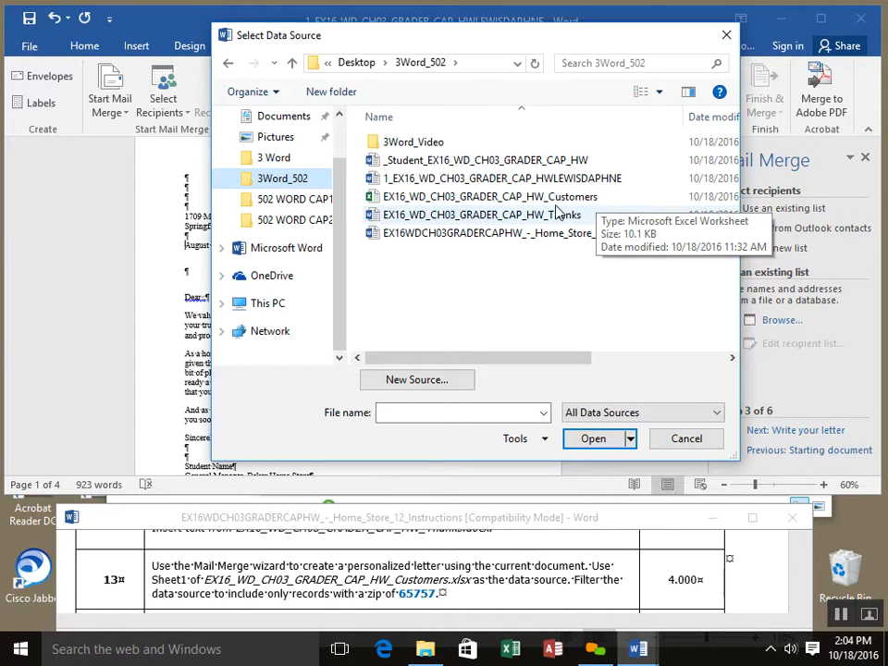
pyautogui.doubleClick(370, 198)
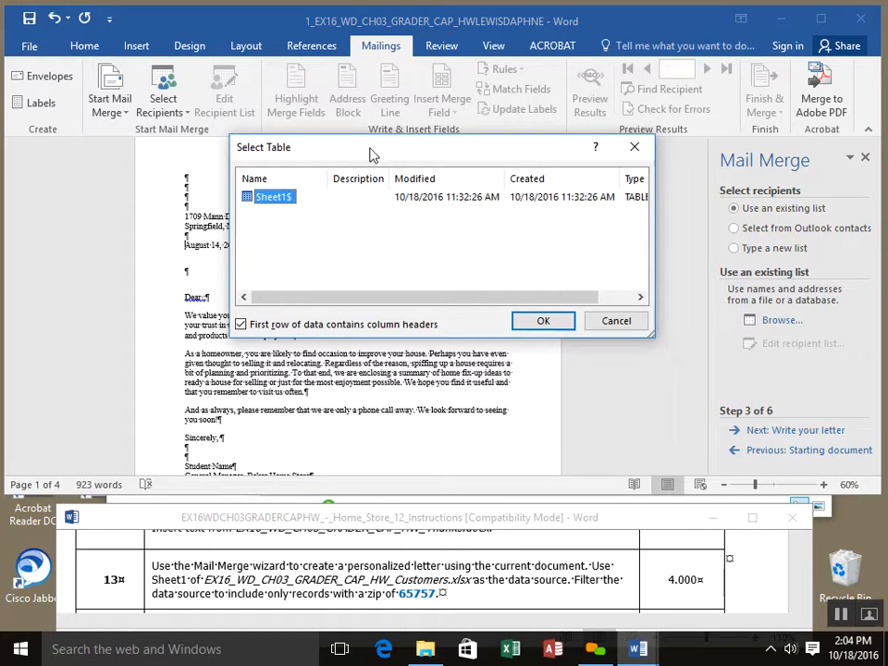
pyautogui.moveTo(371, 155); pyautogui.dragTo(363, 194)
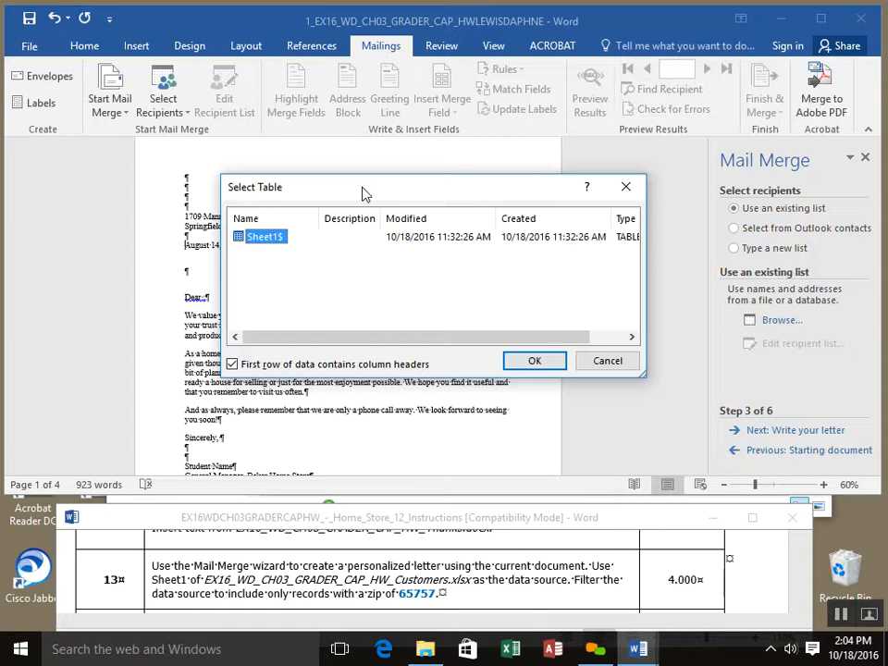
pyautogui.click(535, 361)
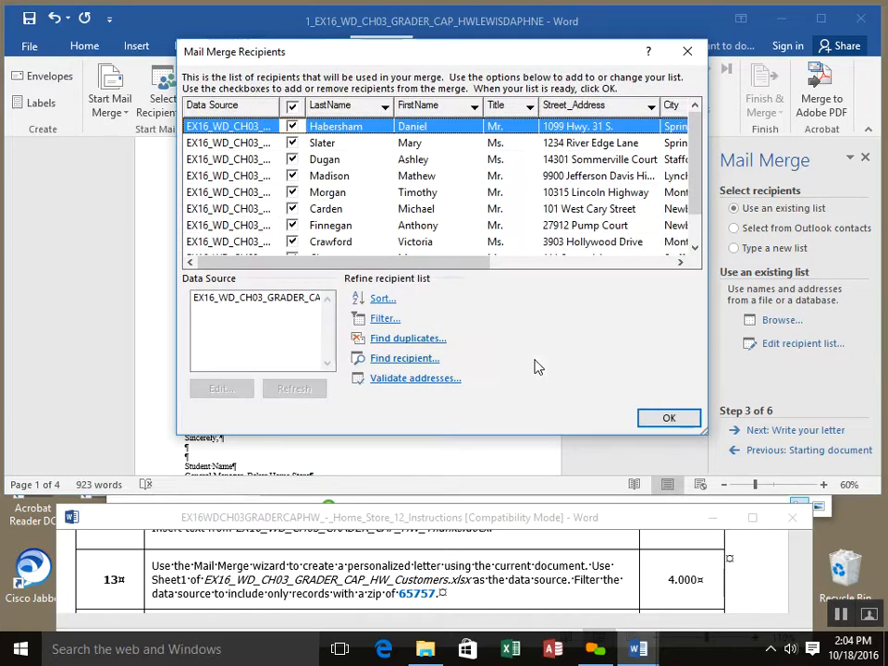
# Step: Filter the mail merge recipients to records with Zip 65757 and accept the list
pyautogui.moveTo(421, 59); pyautogui.dragTo(339, 71)
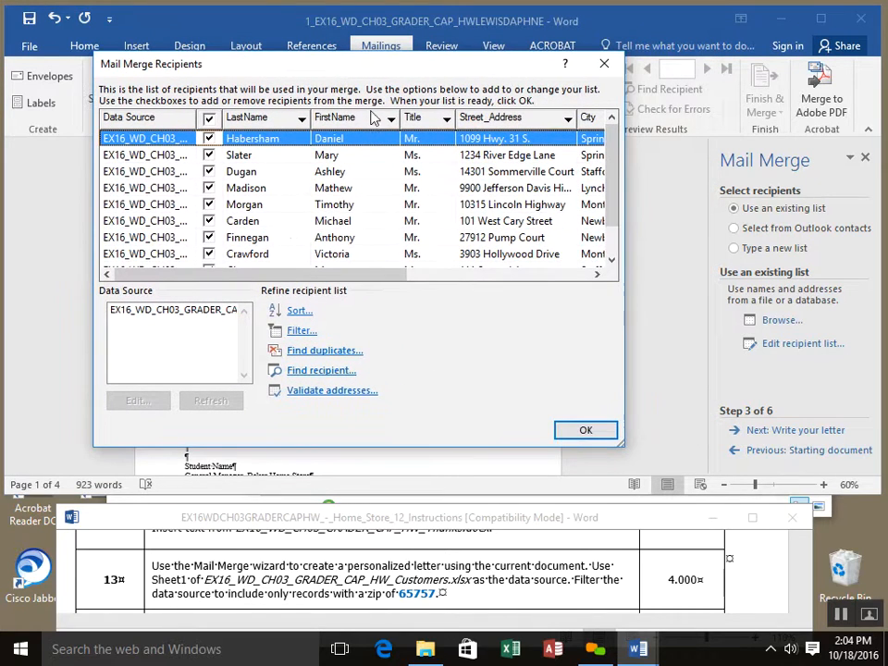
pyautogui.moveTo(623, 443); pyautogui.dragTo(785, 446)
pyautogui.moveTo(595, 70); pyautogui.dragTo(576, 79)
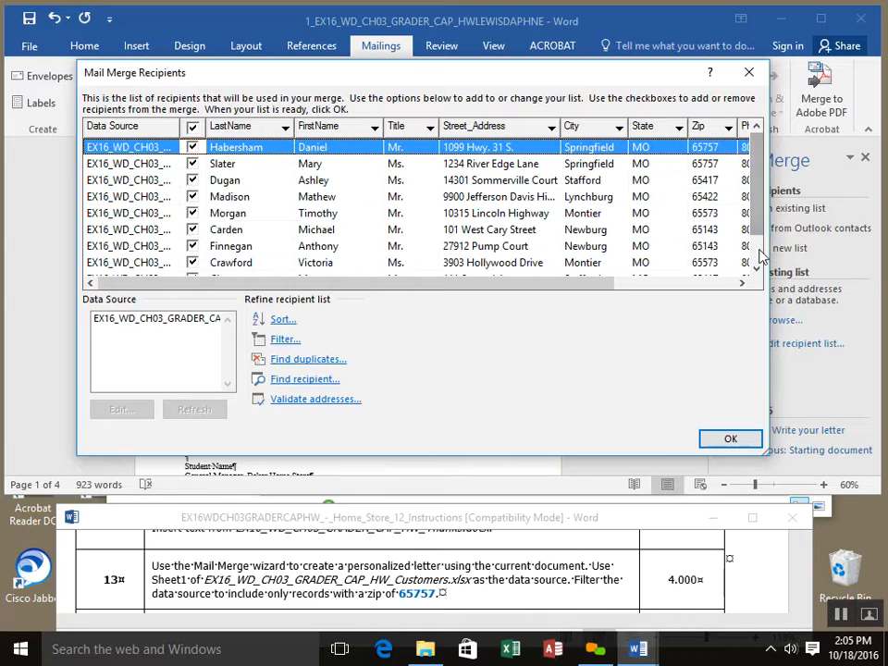
pyautogui.moveTo(761, 215); pyautogui.dragTo(764, 155)
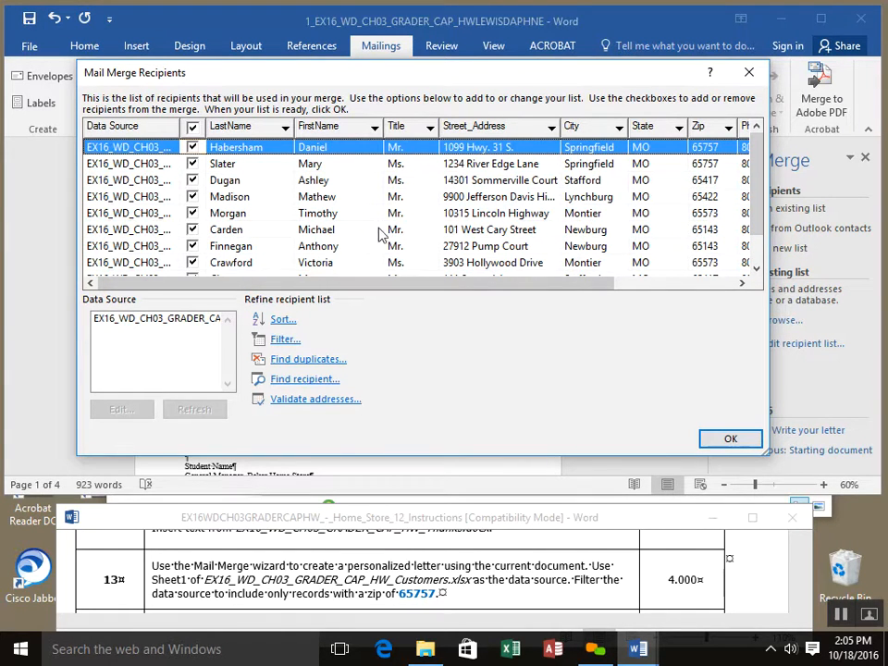
pyautogui.click(728, 129)
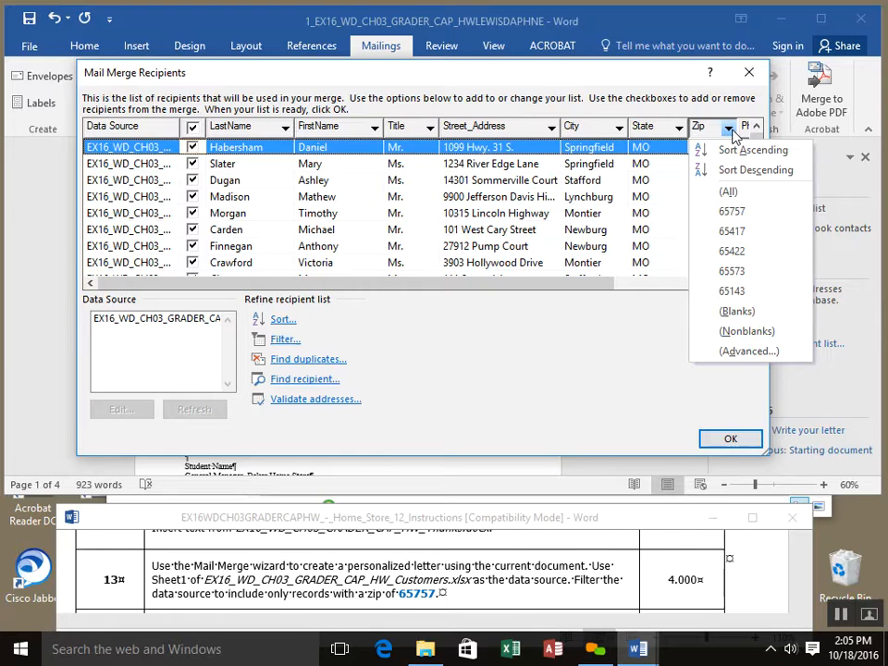
pyautogui.click(749, 213)
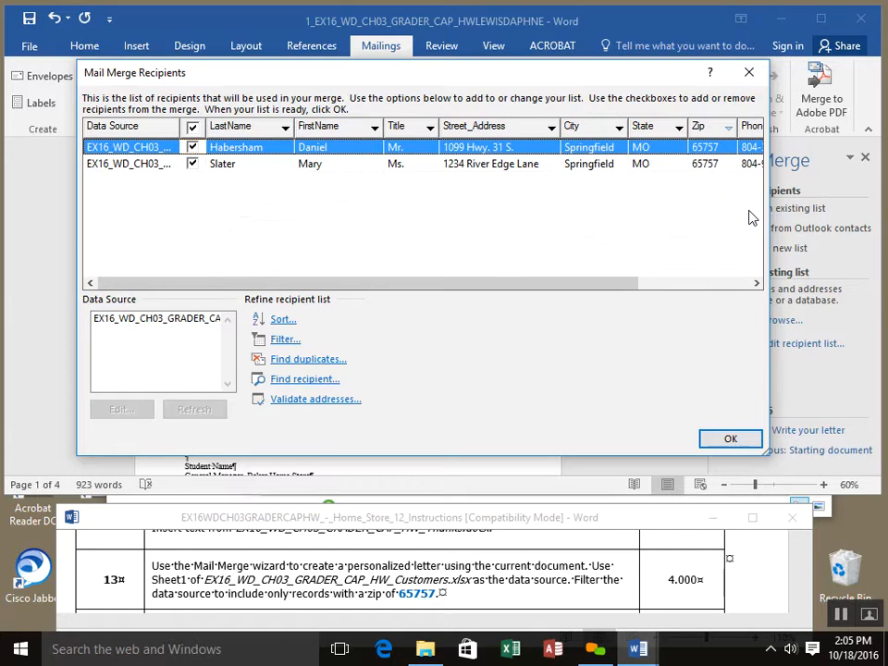
pyautogui.click(336, 165)
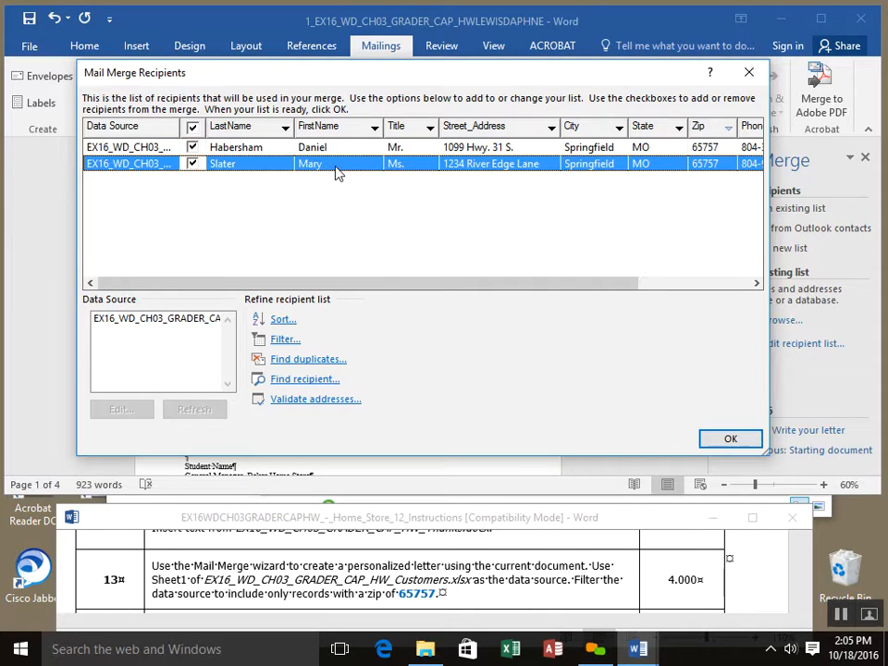
pyautogui.click(339, 152)
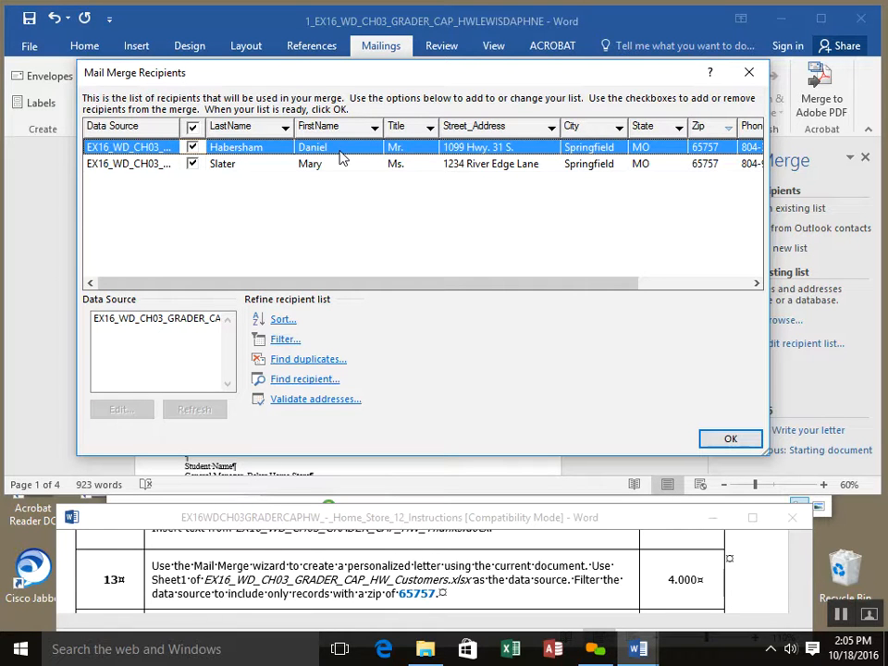
pyautogui.click(732, 439)
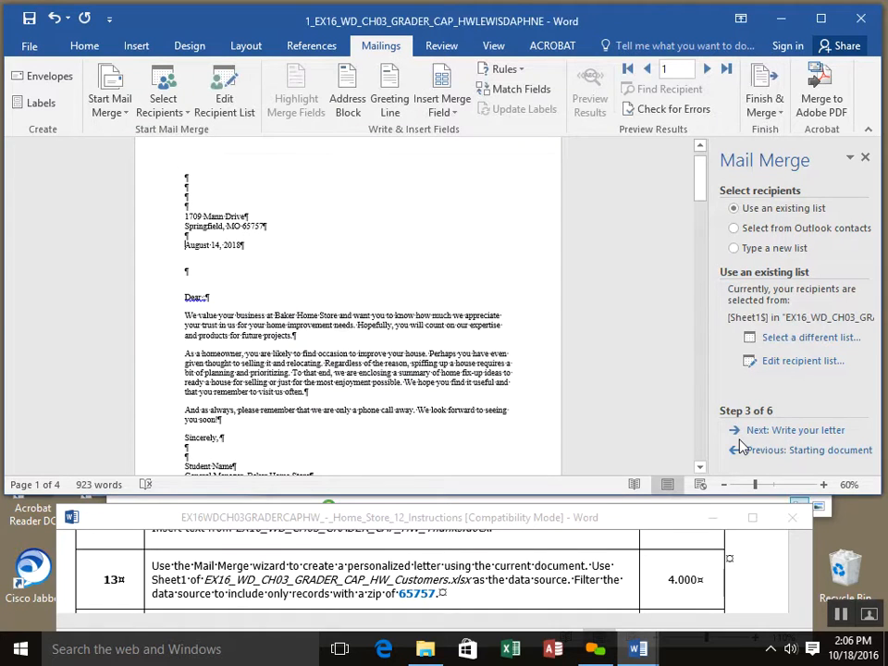
# Step: Proceed to the wizard's letter-writing stage and bring instruction 14 into view in the instructions document
pyautogui.click(842, 616)
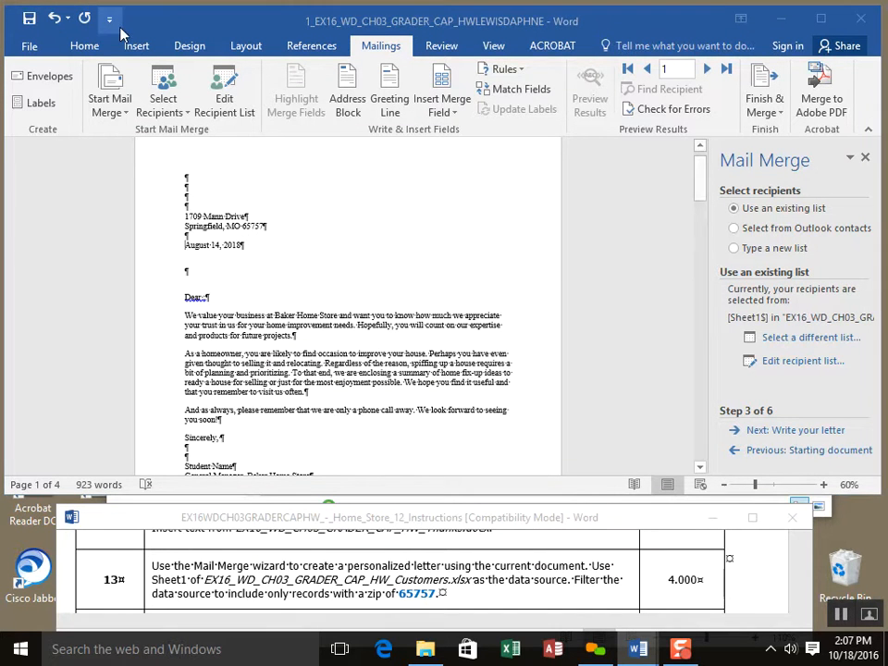
pyautogui.click(799, 442)
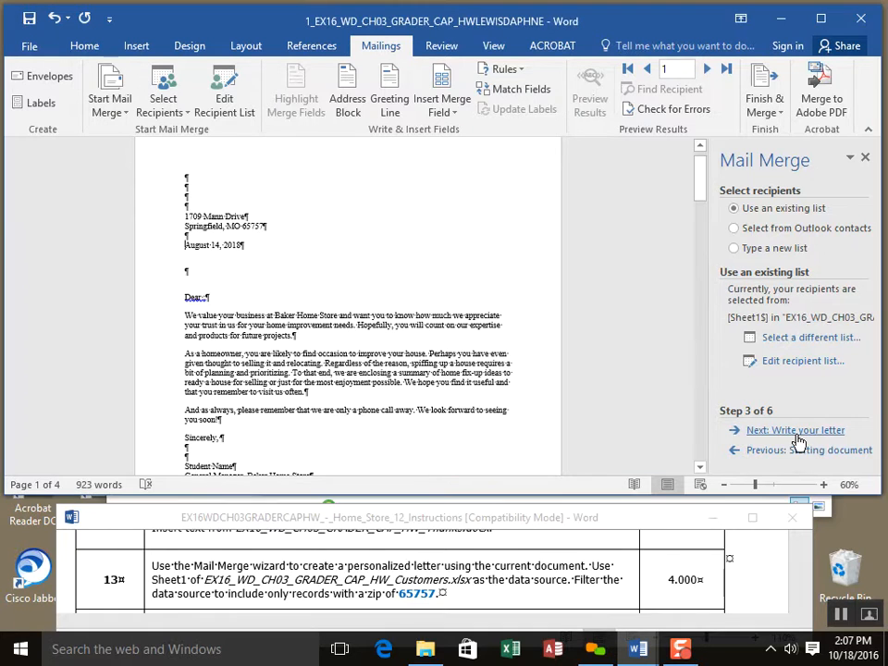
pyautogui.click(799, 442)
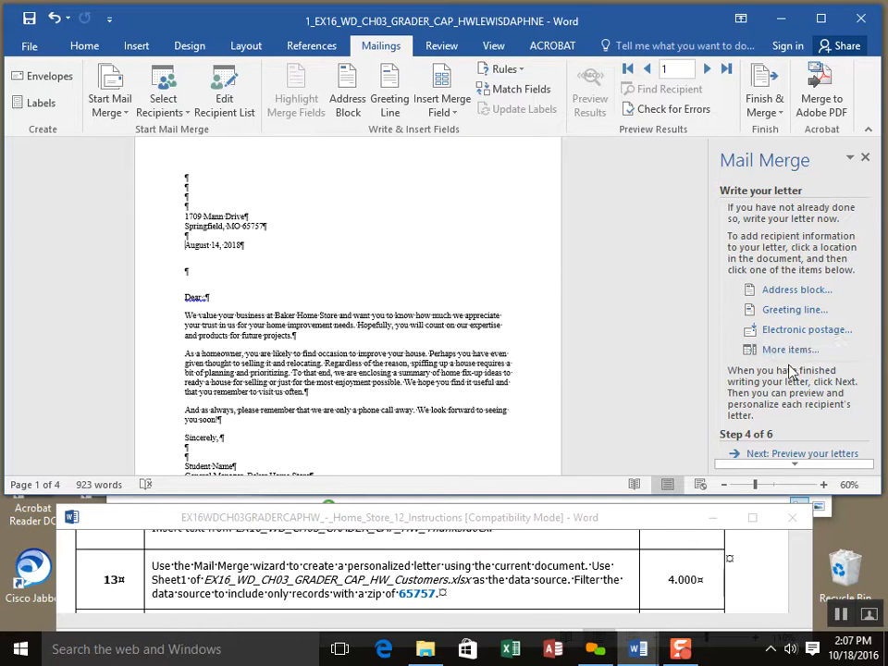
pyautogui.click(492, 587)
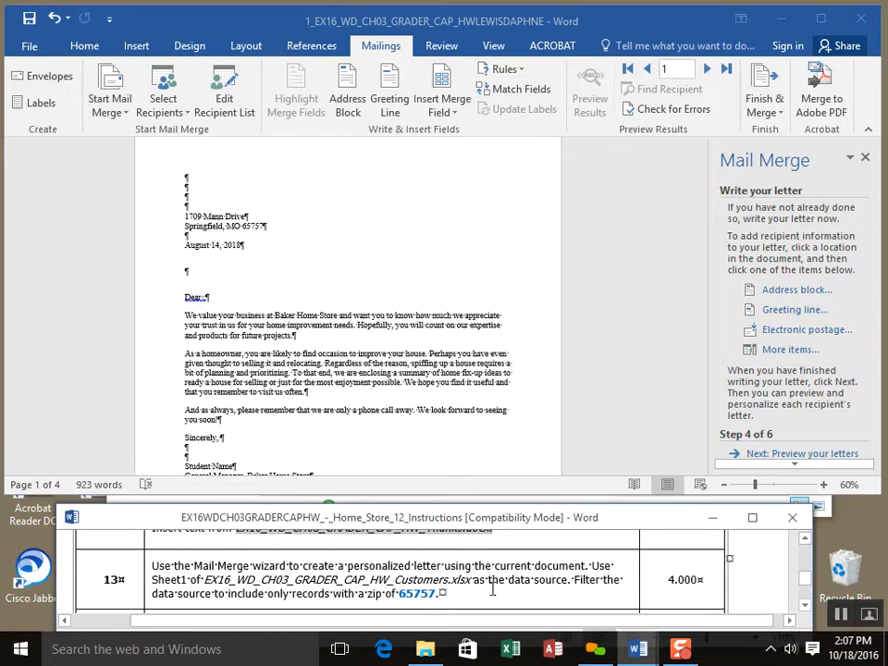
pyautogui.scroll(-3, 802, 612)
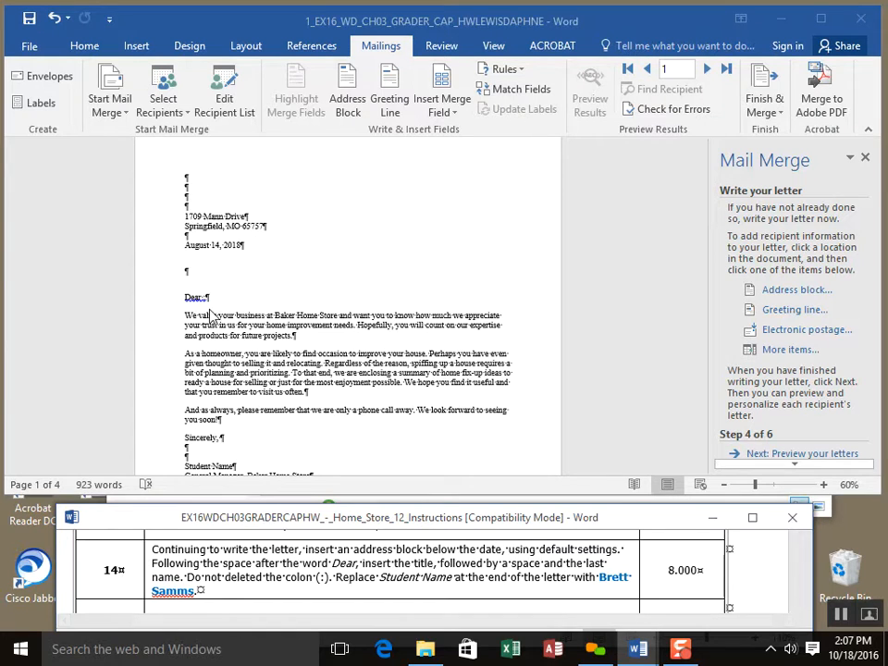
# Step: Insert an address block with default settings below the letter's date, previewing the second recipient's address first
pyautogui.click(193, 257)
pyautogui.click(254, 248)
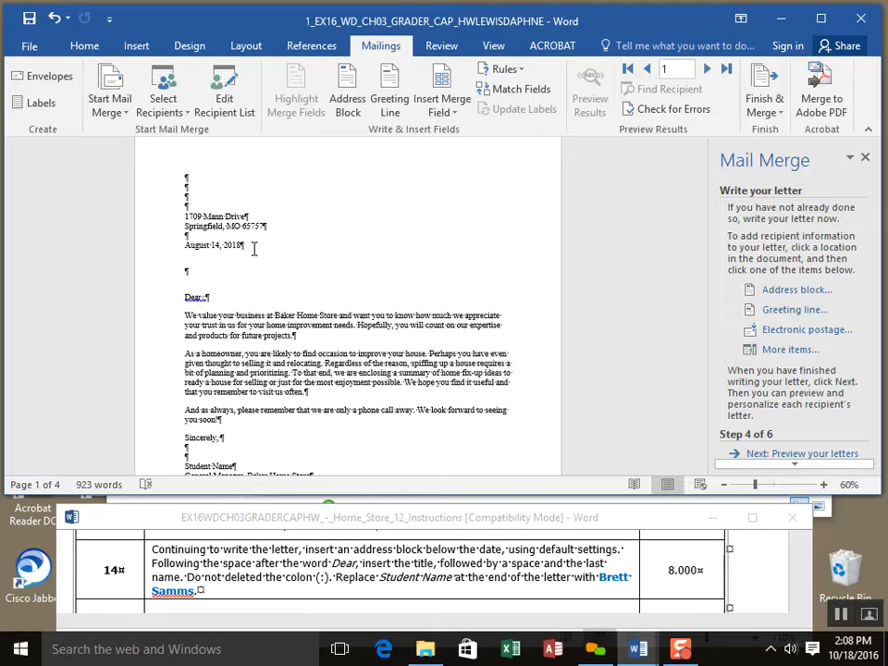
pyautogui.click(783, 291)
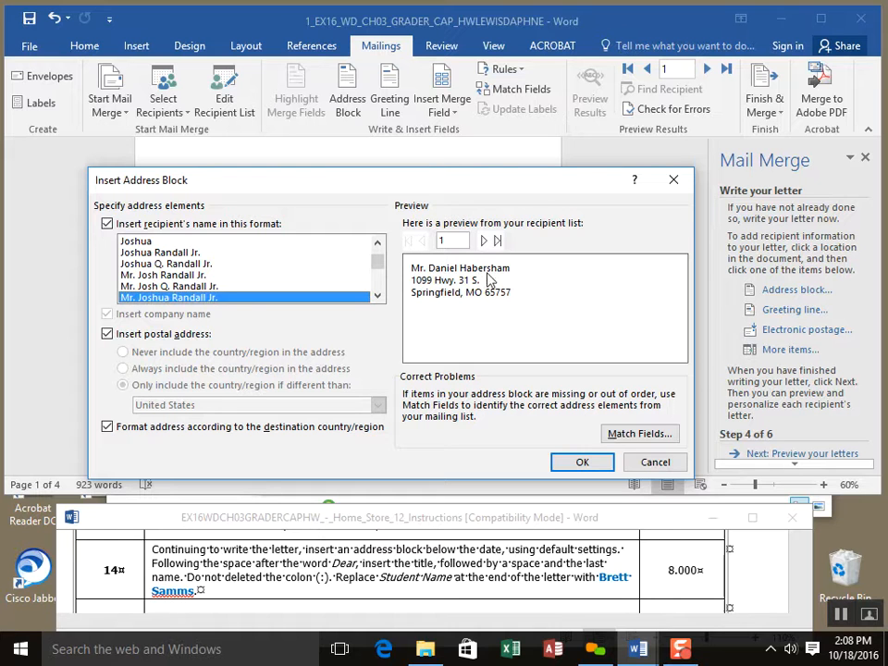
pyautogui.click(482, 240)
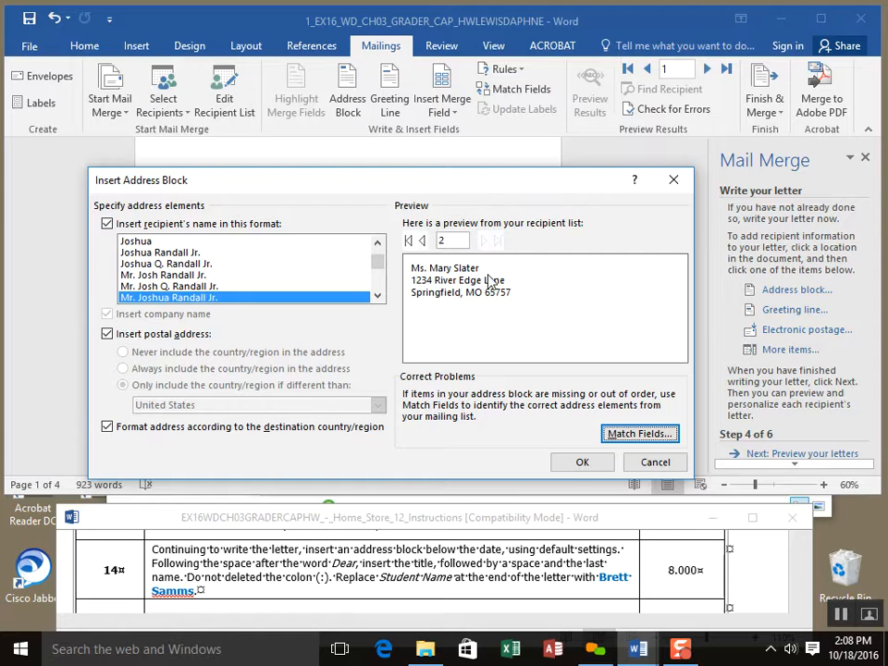
pyautogui.click(578, 463)
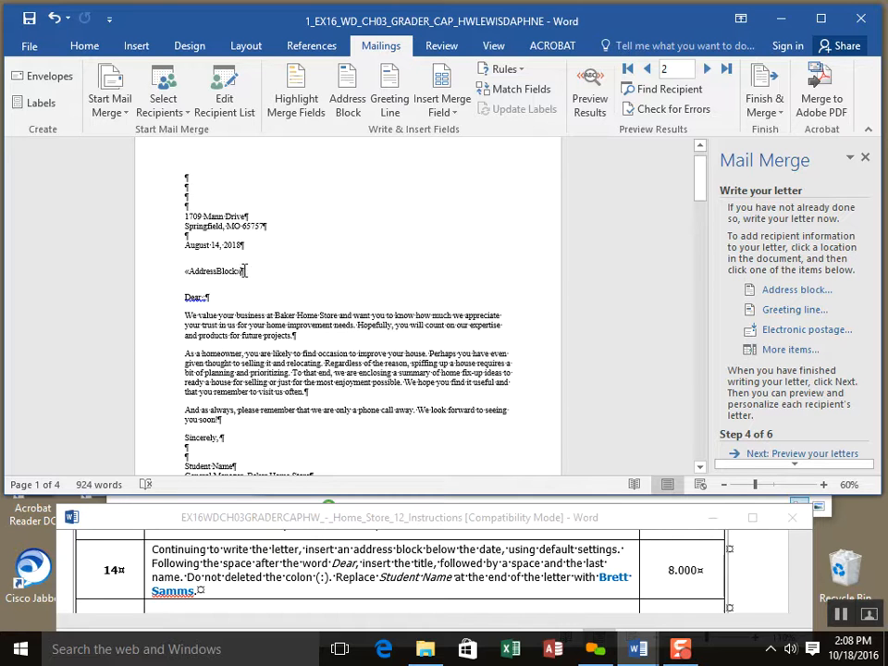
# Step: Insert the Title merge field after the space following Dear in the letter's greeting, keeping the colon
pyautogui.click(824, 486)
pyautogui.click(824, 485)
pyautogui.click(824, 485)
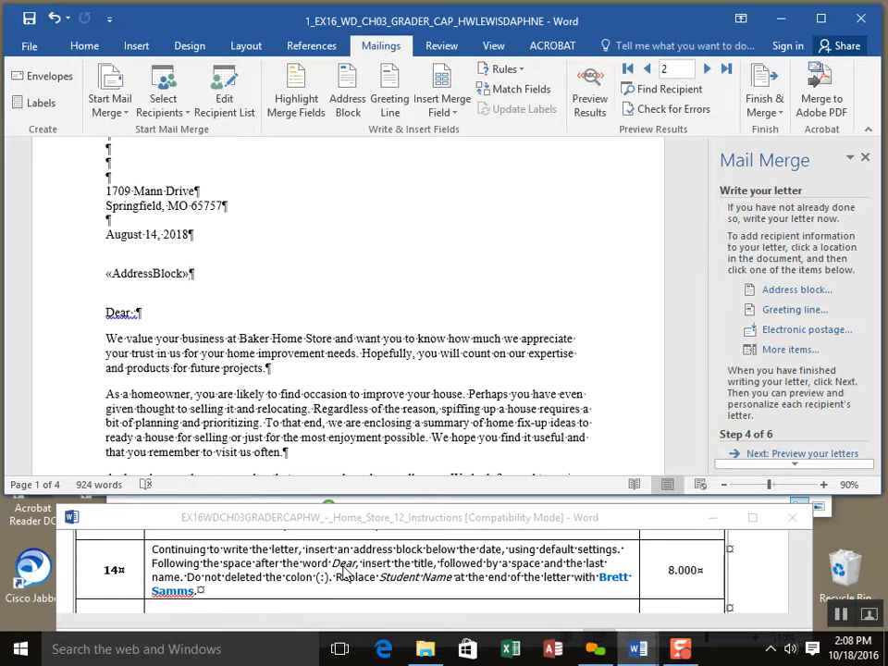
pyautogui.click(135, 313)
pyautogui.click(791, 351)
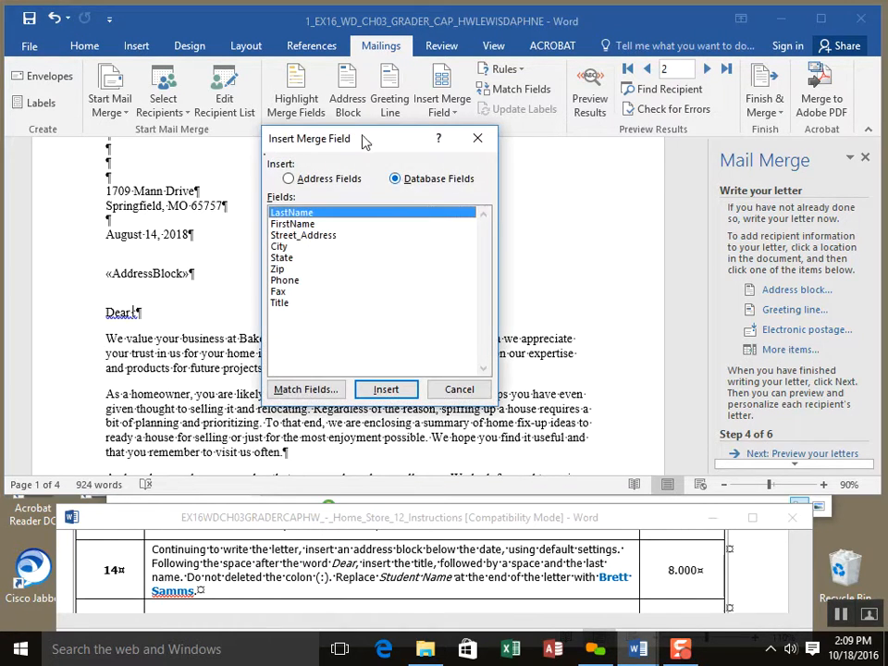
pyautogui.moveTo(359, 148); pyautogui.dragTo(557, 208)
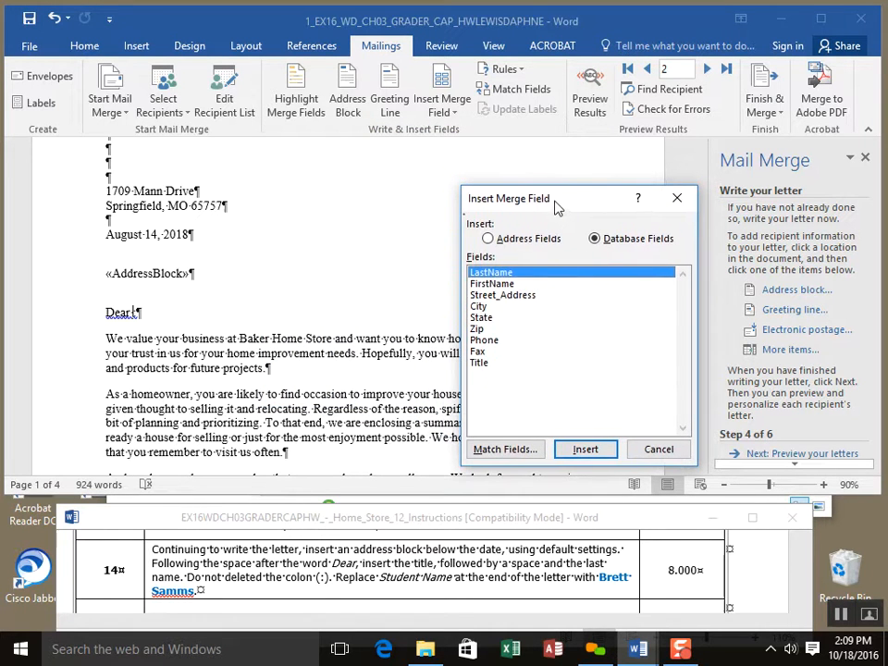
pyautogui.click(480, 364)
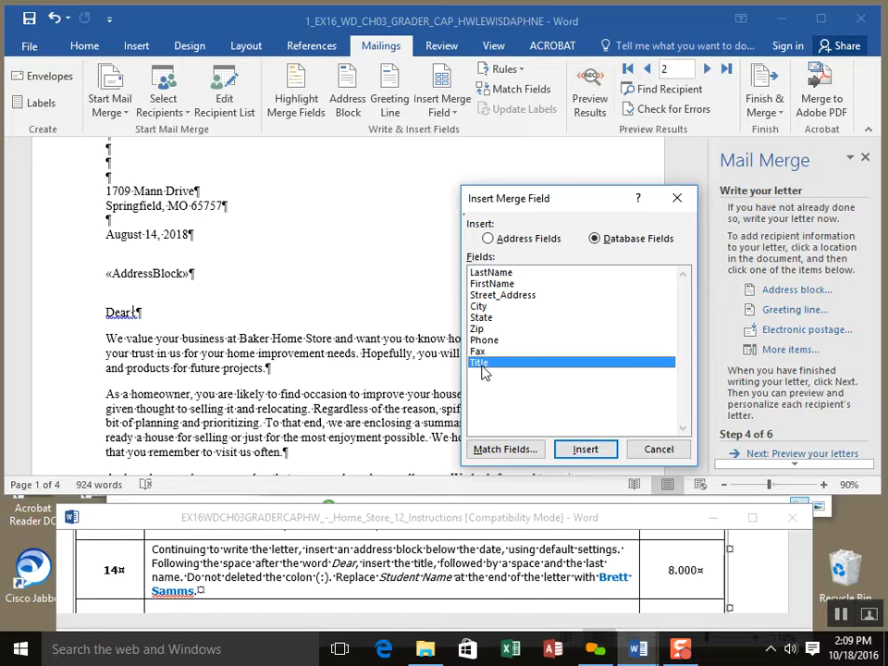
pyautogui.click(583, 450)
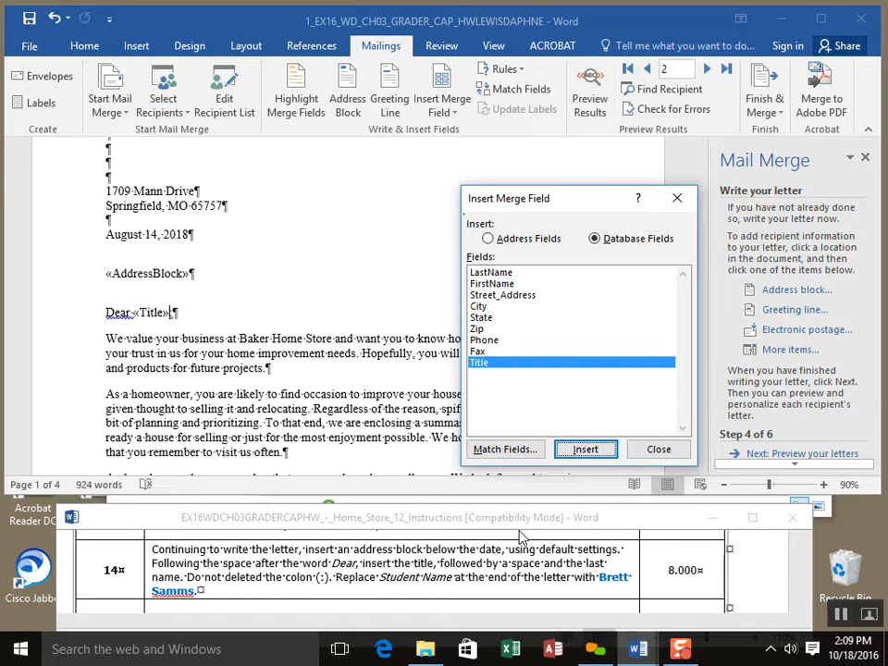
pyautogui.press('Return')
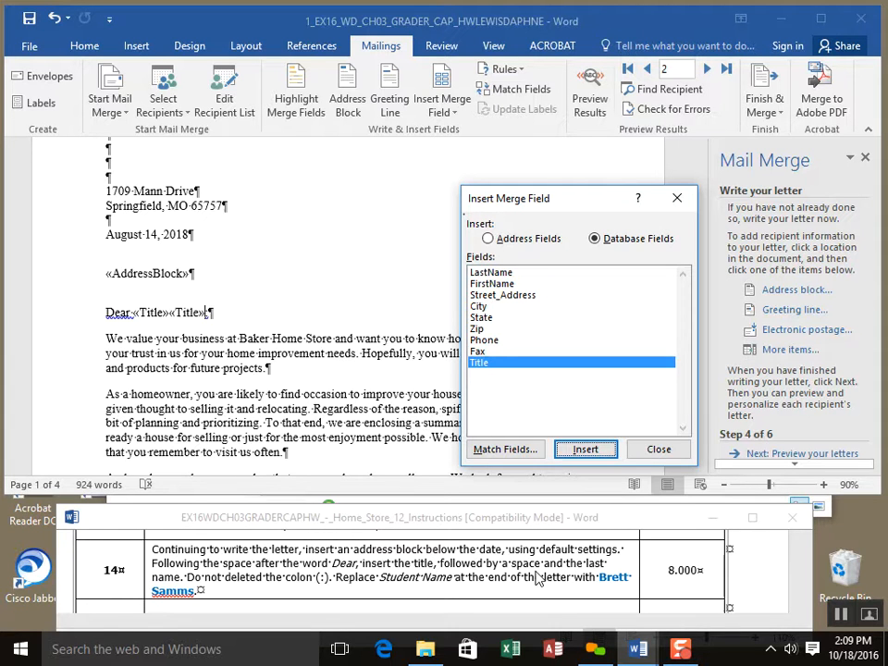
# Step: Insert the LastName merge field before the colon in the greeting and finish inserting merge fields
pyautogui.click(501, 273)
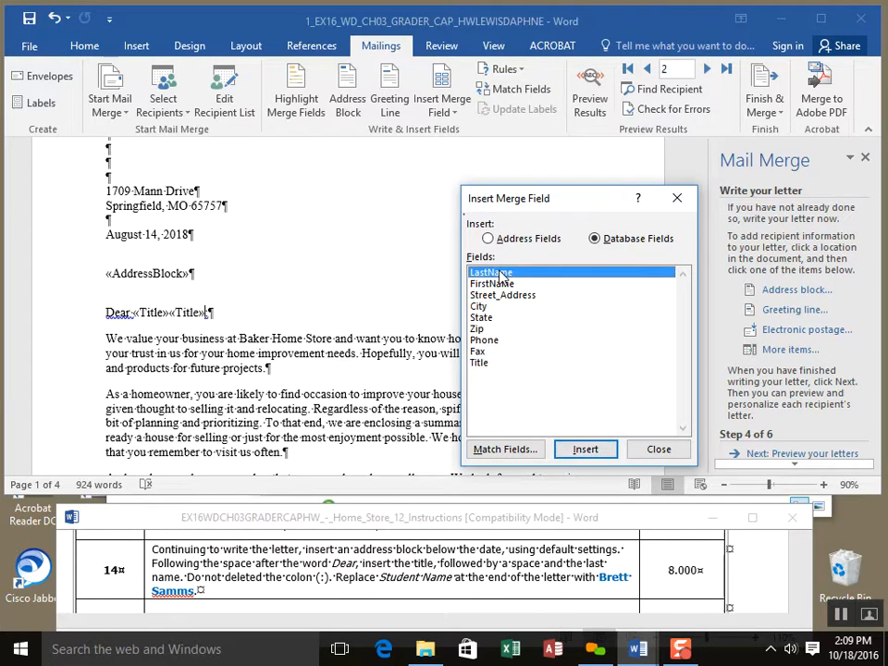
pyautogui.click(586, 451)
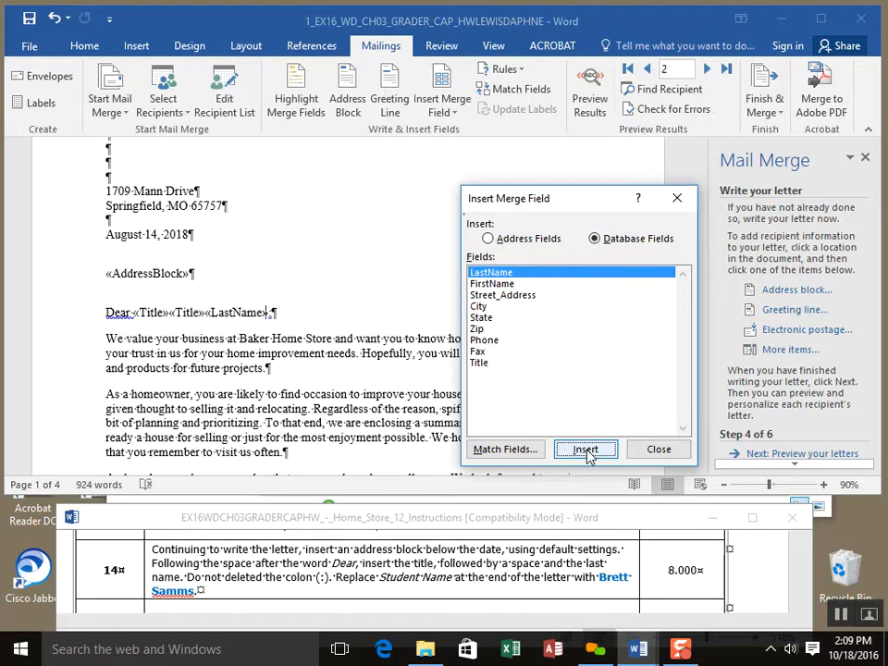
pyautogui.click(671, 448)
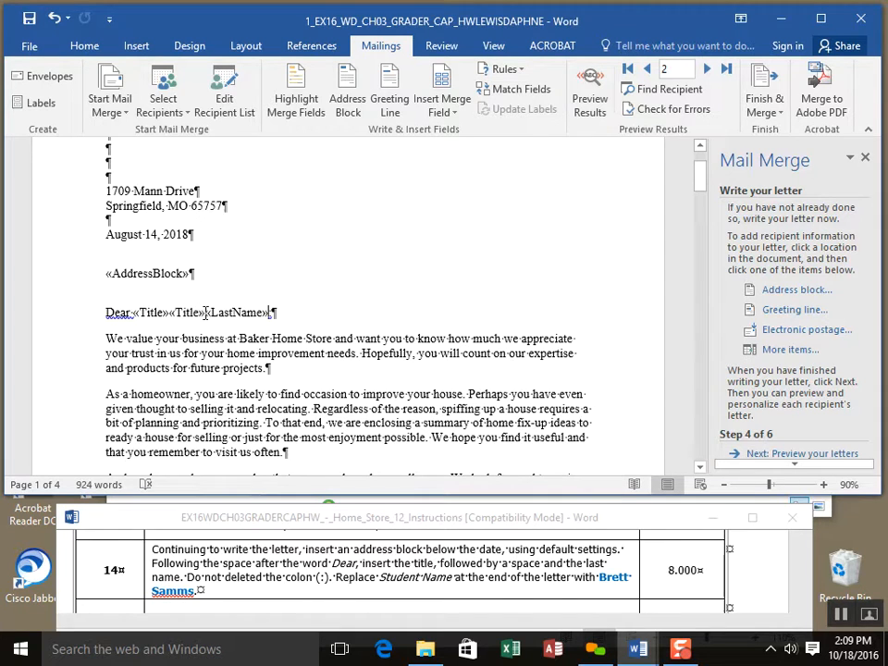
# Step: Remove the duplicate Title field from the greeting, keeping one Title field before LastName
pyautogui.click(205, 312)
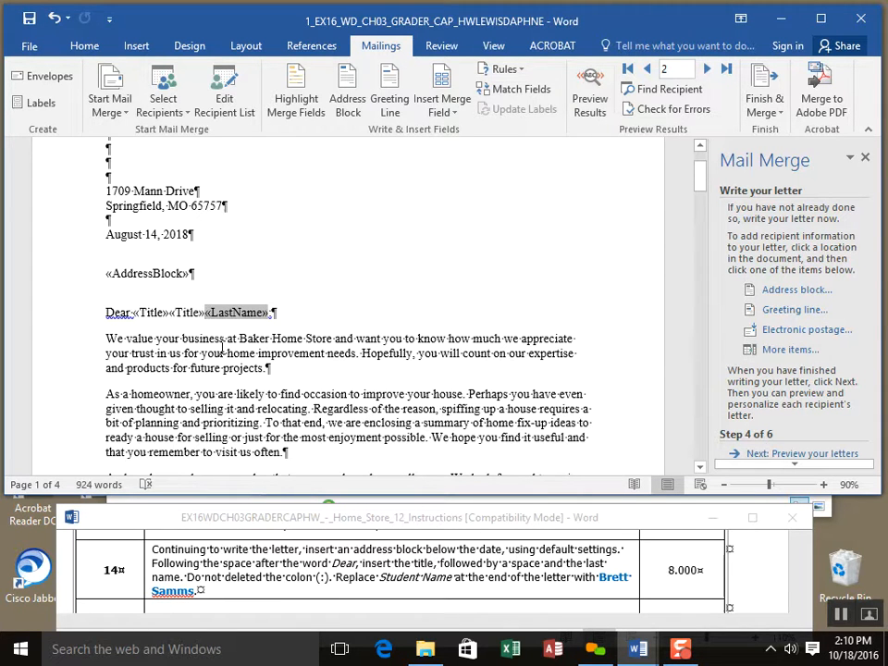
pyautogui.press('Left')
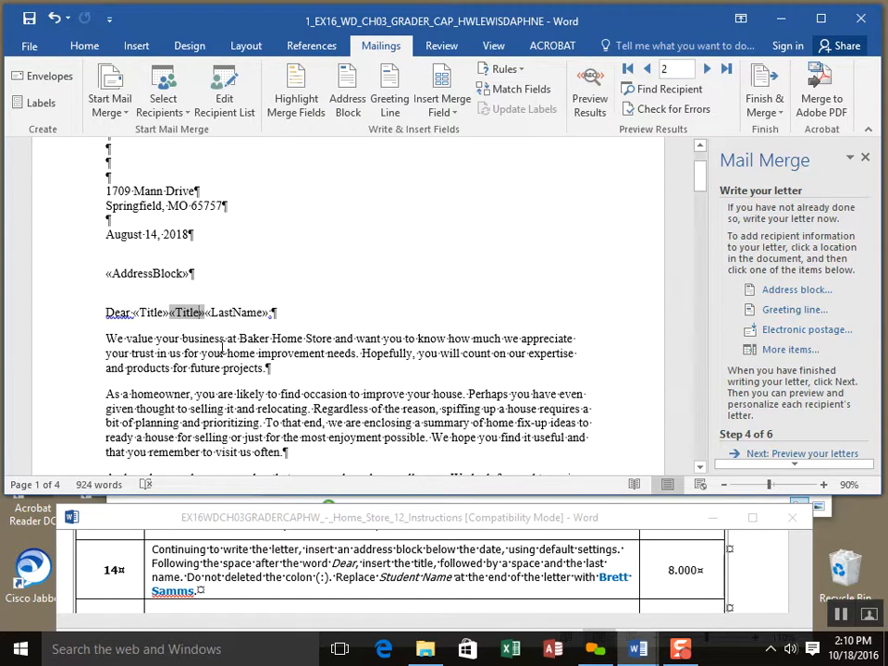
pyautogui.hotkey('ctrl', 'z')
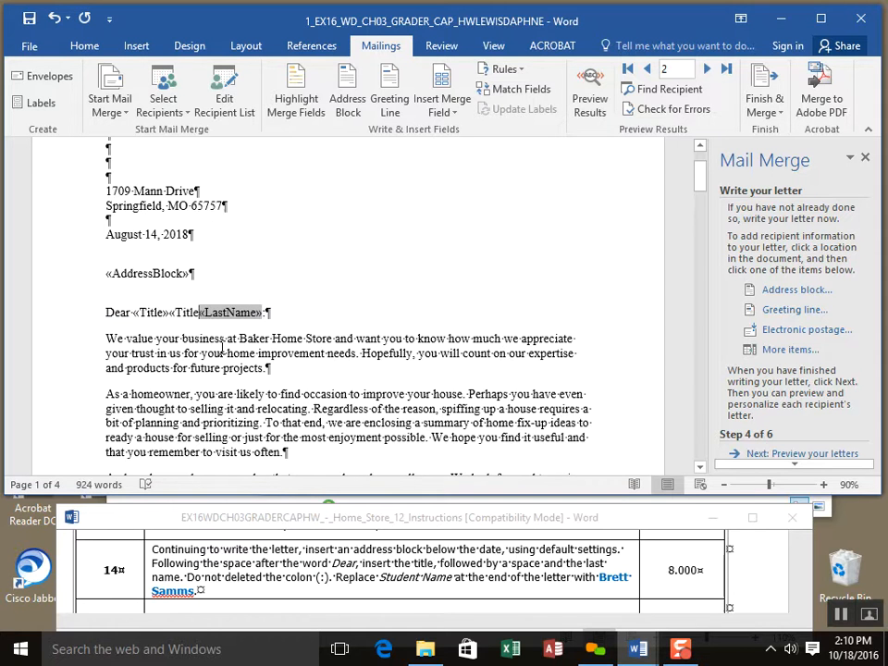
pyautogui.press('Left')
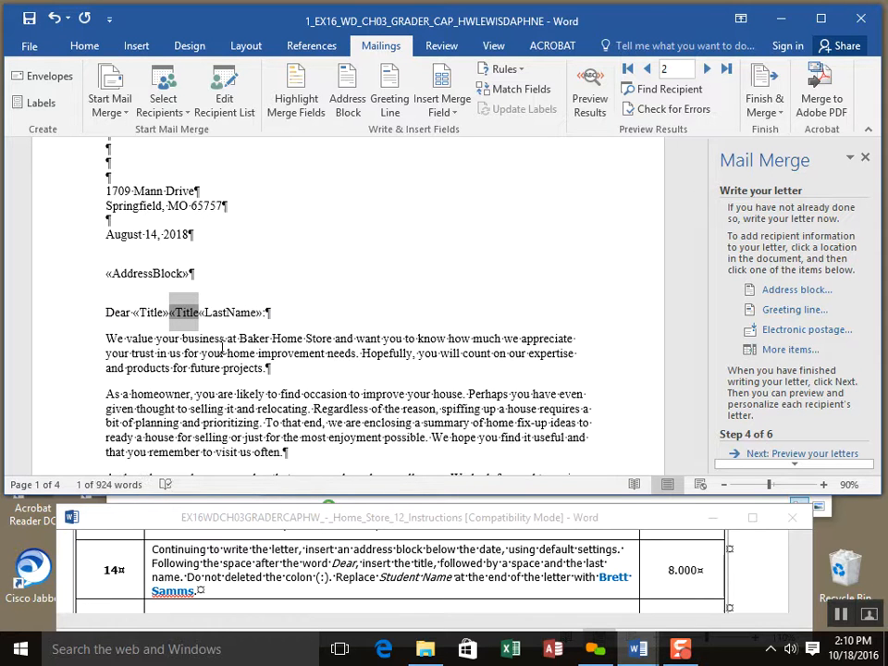
pyautogui.press('Delete')
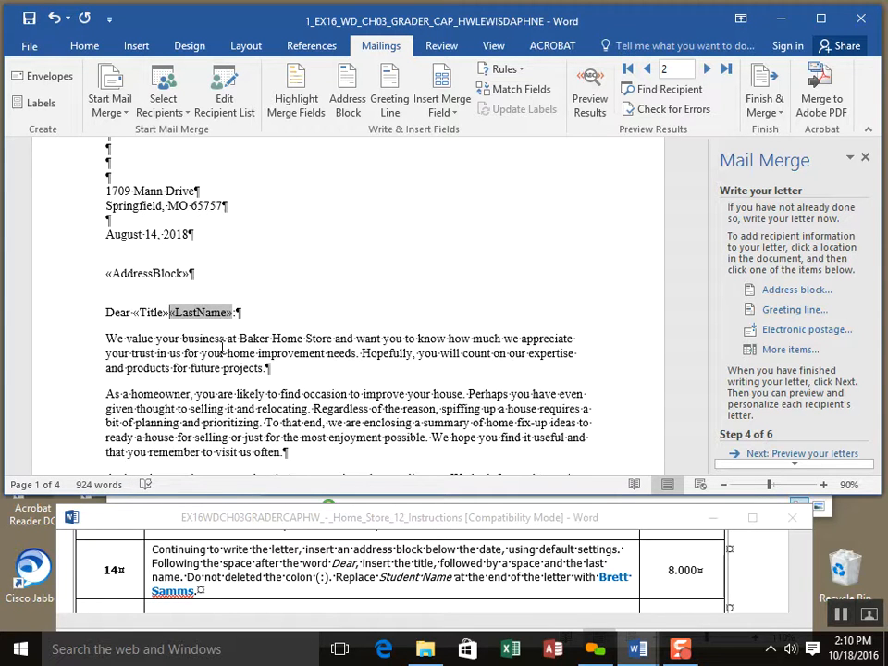
pyautogui.press('Left')
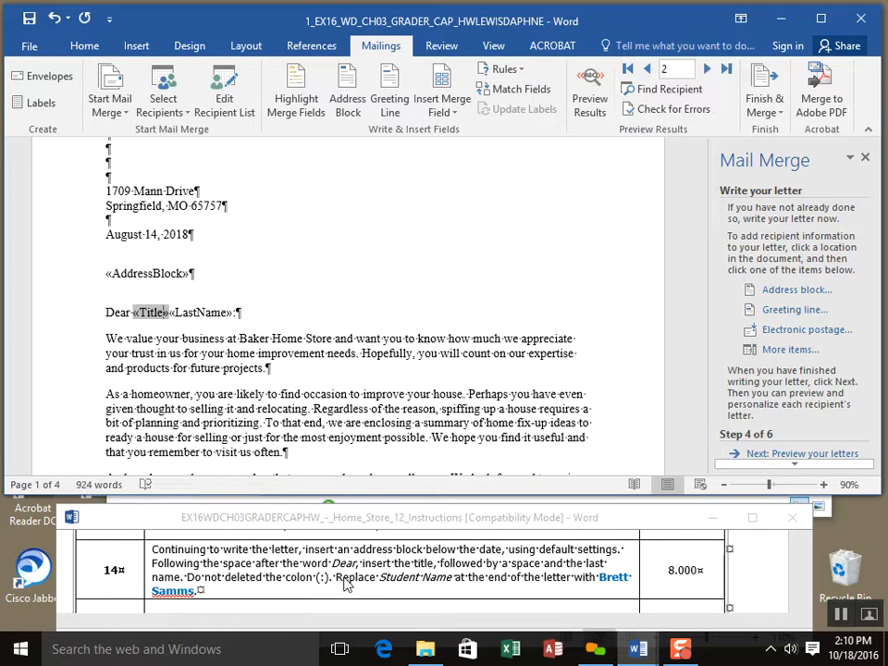
# Step: Replace the Student Name placeholder at the end of the letter with the signer's full name from instruction 14
pyautogui.click(416, 397)
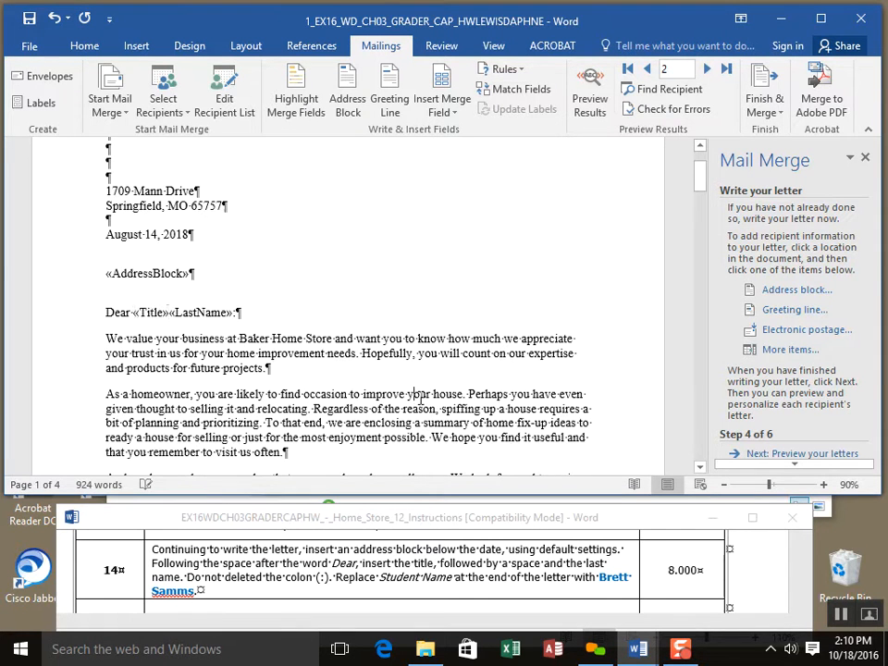
pyautogui.scroll(-4, 418, 397)
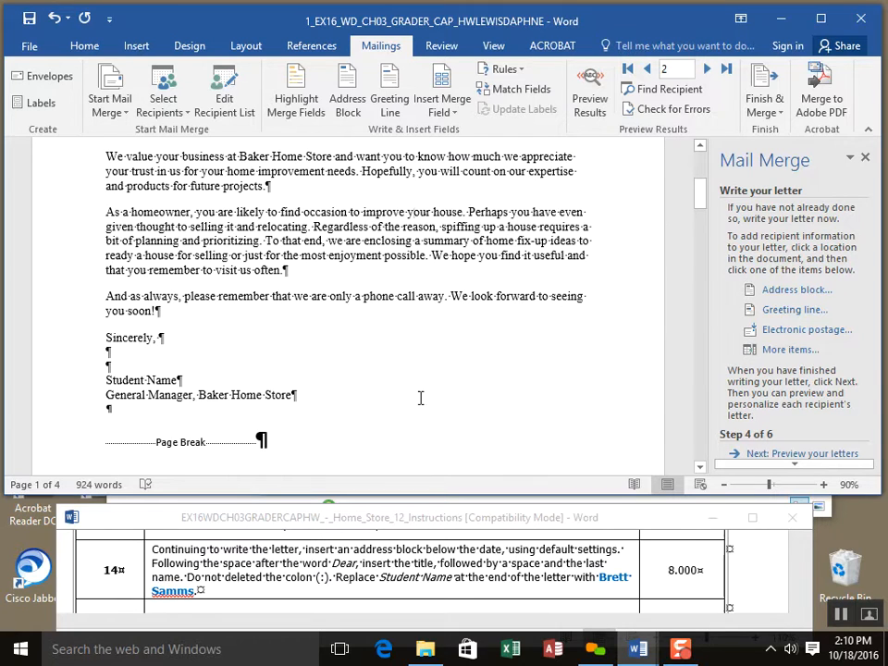
pyautogui.doubleClick(161, 379)
pyautogui.moveTo(137, 379); pyautogui.dragTo(107, 380)
pyautogui.write('Brett')
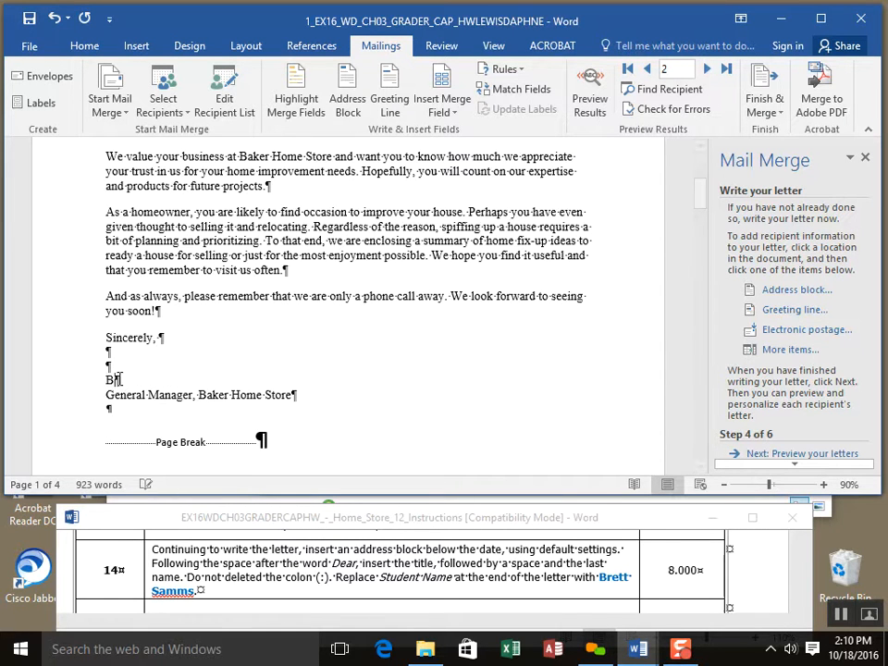
pyautogui.write('Samms')
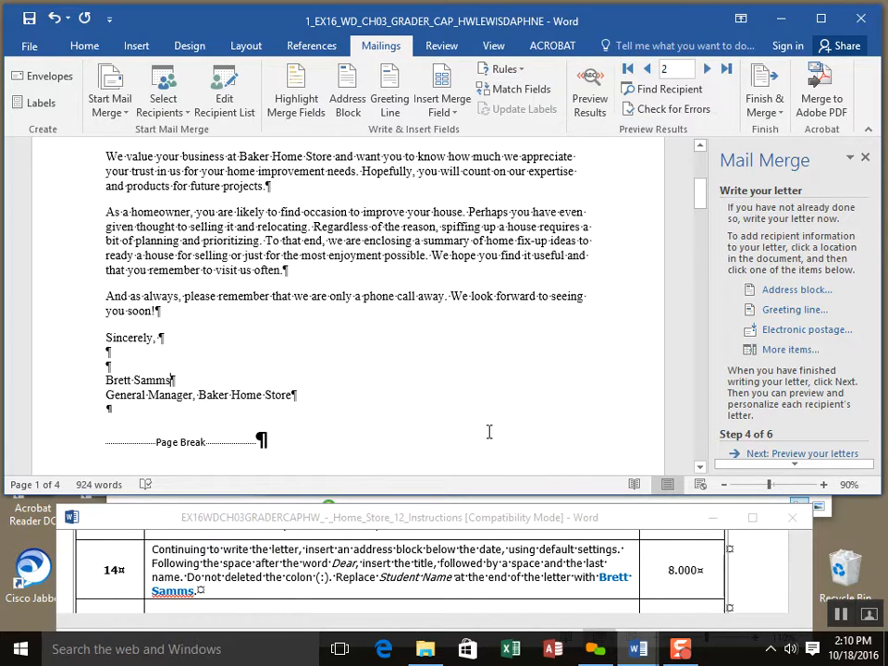
# Step: Bring instruction 15 into view in the instructions document and advance the mail merge wizard to previewing the letters
pyautogui.click(579, 587)
pyautogui.click(806, 604)
pyautogui.click(805, 604)
pyautogui.click(806, 604)
pyautogui.click(805, 604)
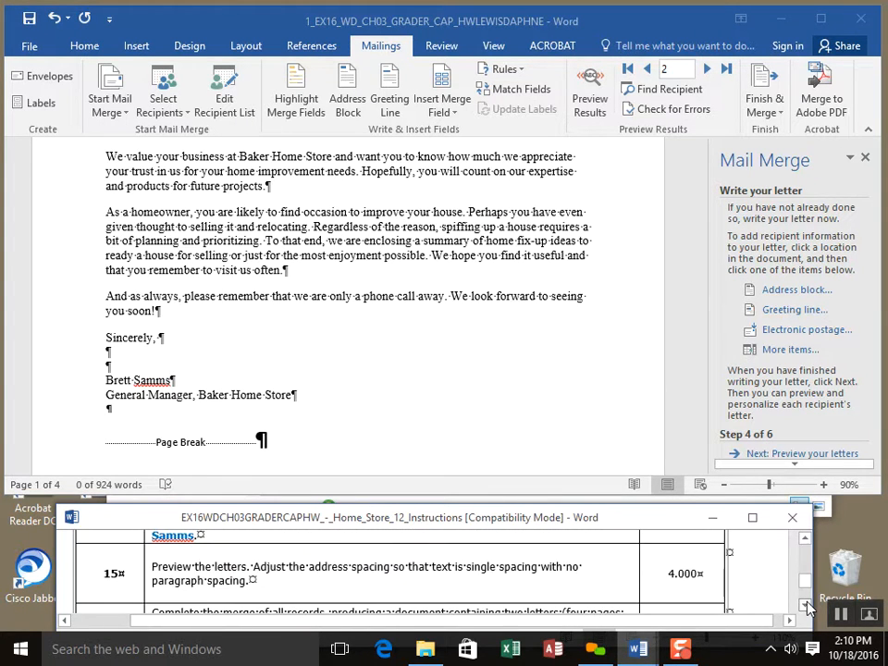
pyautogui.click(639, 431)
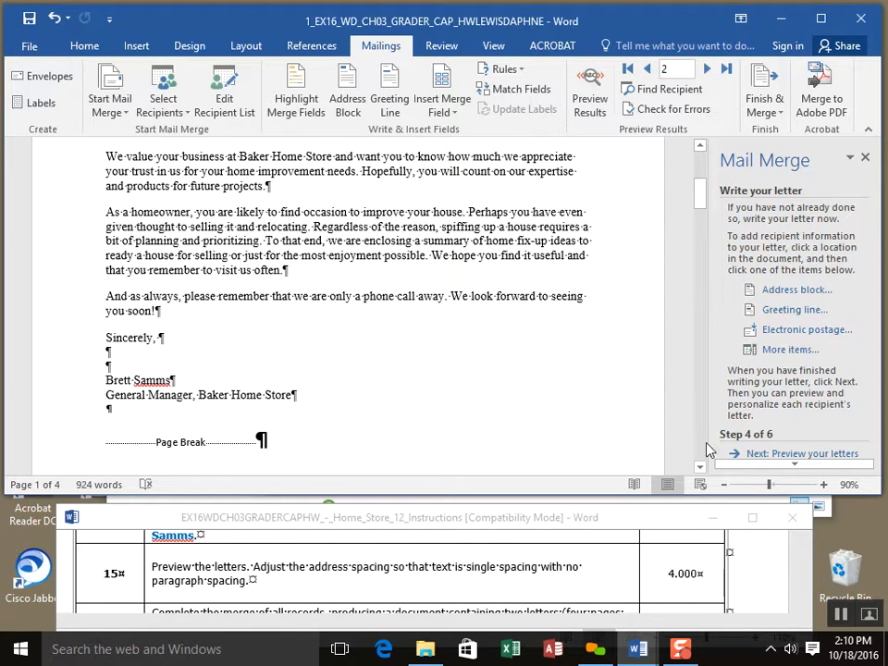
pyautogui.click(797, 455)
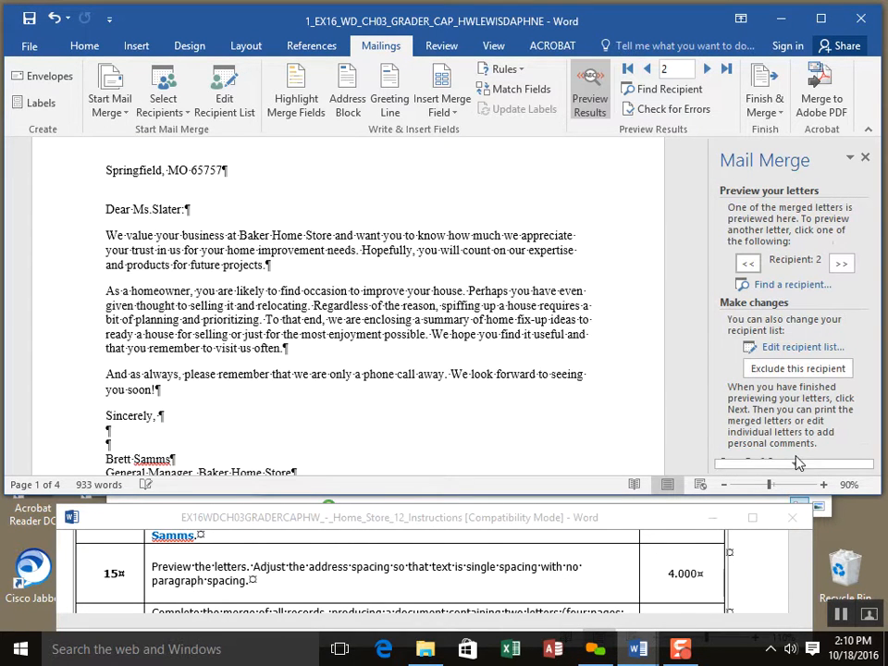
# Step: Preview the merged letters for recipients 1 and 2, examining the address spacing and the overall letter layout
pyautogui.moveTo(768, 520); pyautogui.dragTo(768, 599)
pyautogui.moveTo(703, 230); pyautogui.dragTo(703, 189)
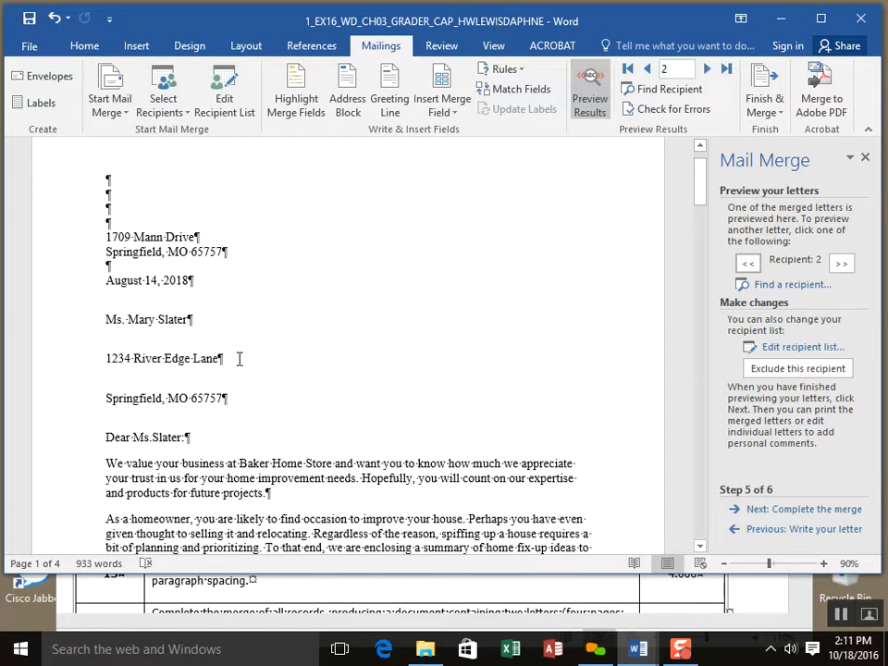
pyautogui.click(749, 264)
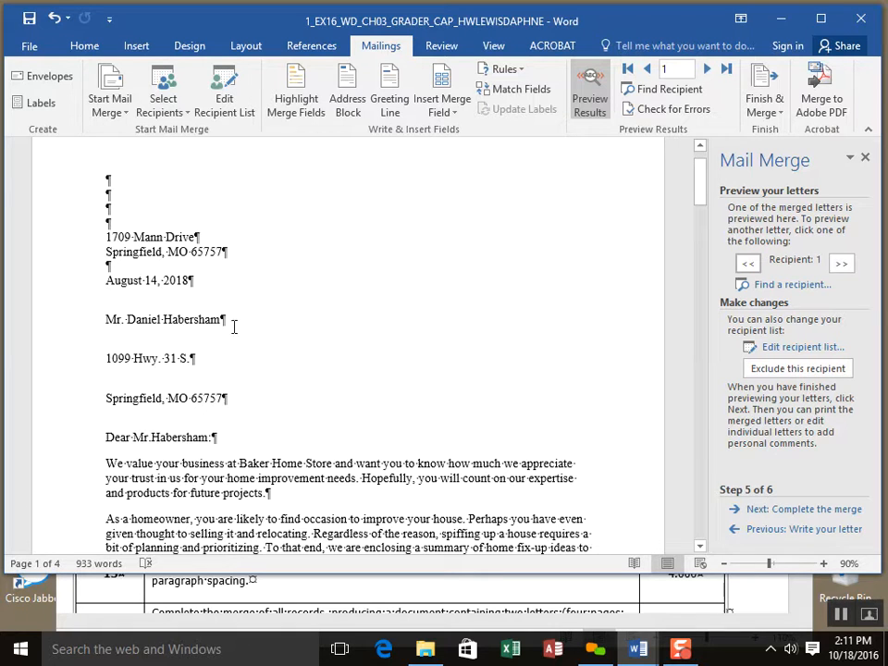
pyautogui.click(724, 563)
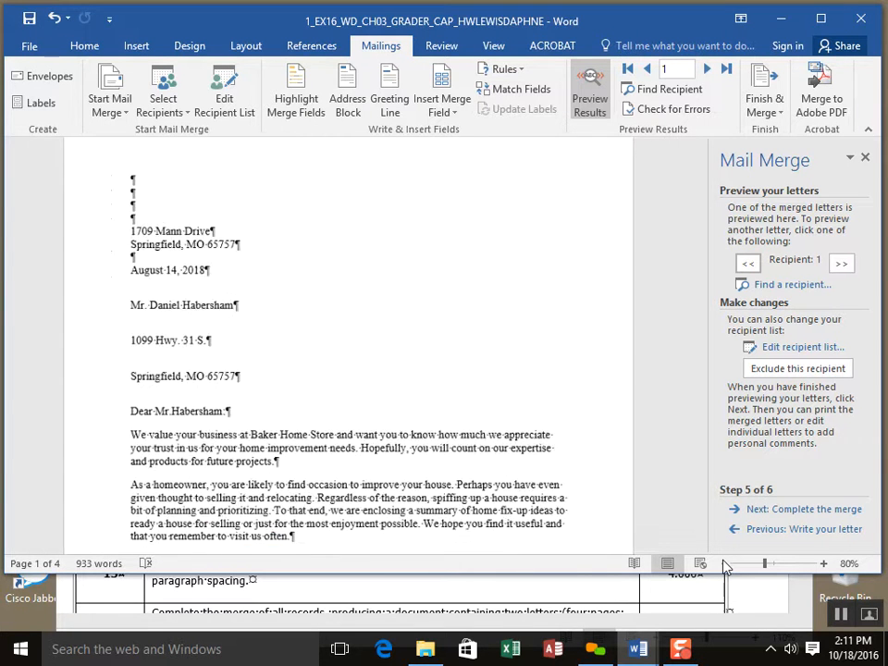
pyautogui.click(725, 563)
pyautogui.click(724, 563)
pyautogui.click(724, 563)
pyautogui.click(851, 262)
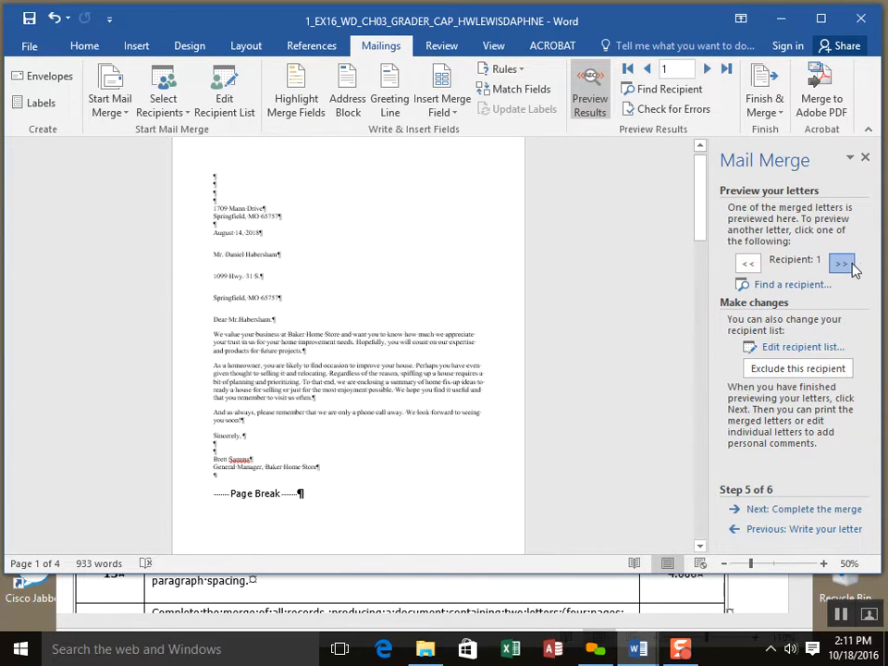
pyautogui.click(748, 264)
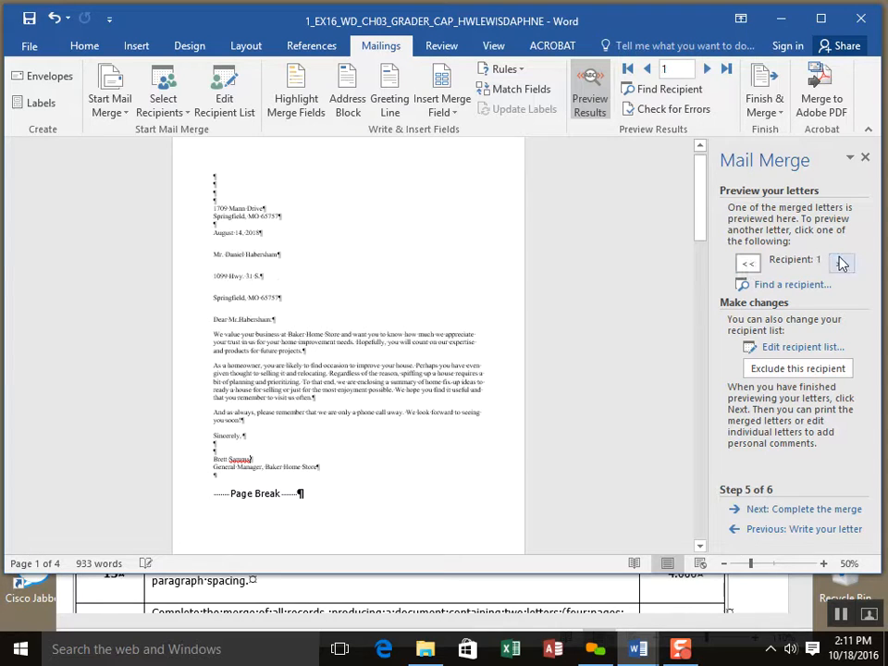
pyautogui.click(842, 263)
pyautogui.click(748, 263)
pyautogui.click(842, 264)
pyautogui.click(748, 263)
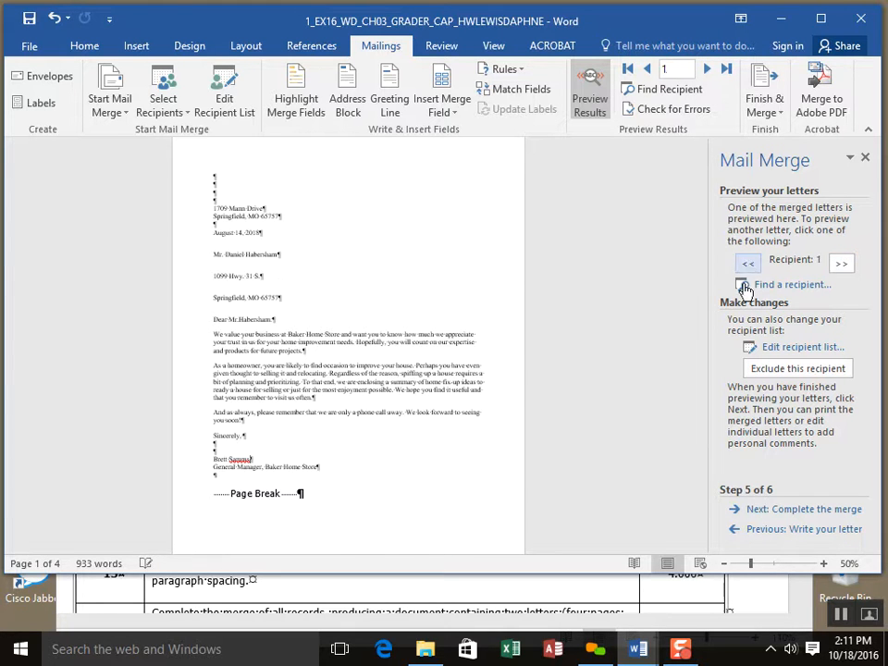
# Step: Set the line spacing of the recipient's three address lines in the previewed letter to 1.5 lines
pyautogui.moveTo(638, 572); pyautogui.dragTo(638, 533)
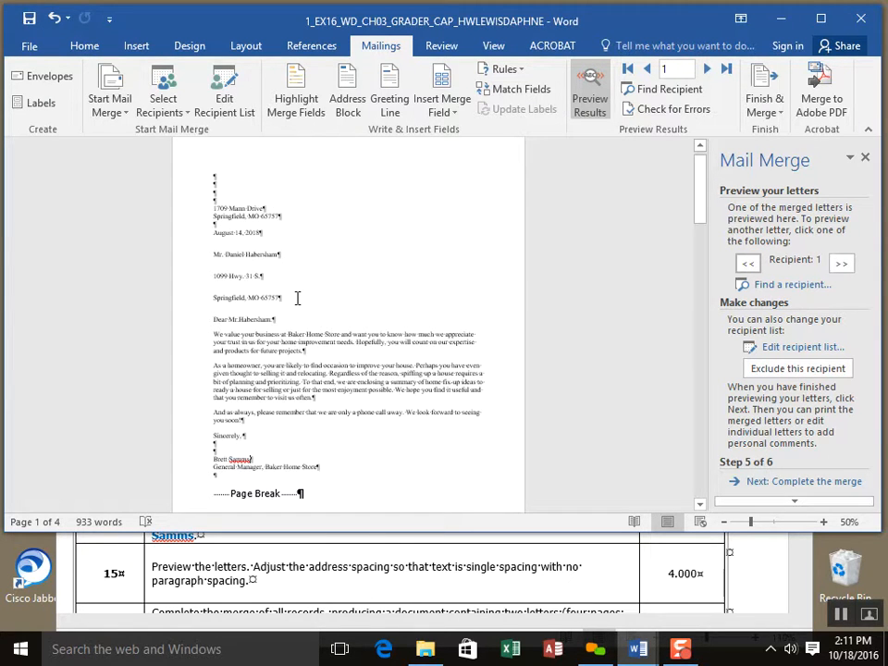
pyautogui.moveTo(287, 296); pyautogui.dragTo(221, 265)
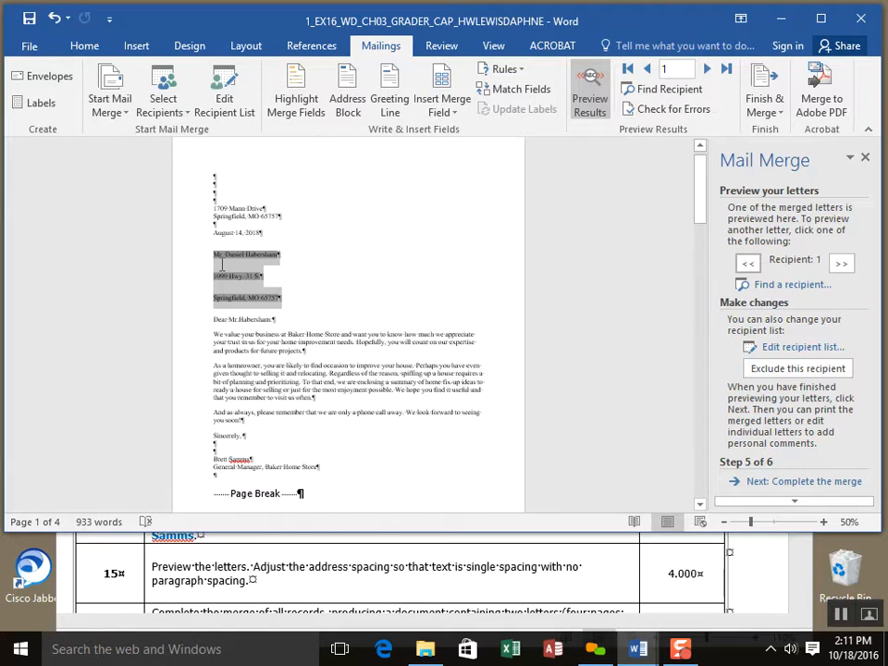
pyautogui.click(93, 49)
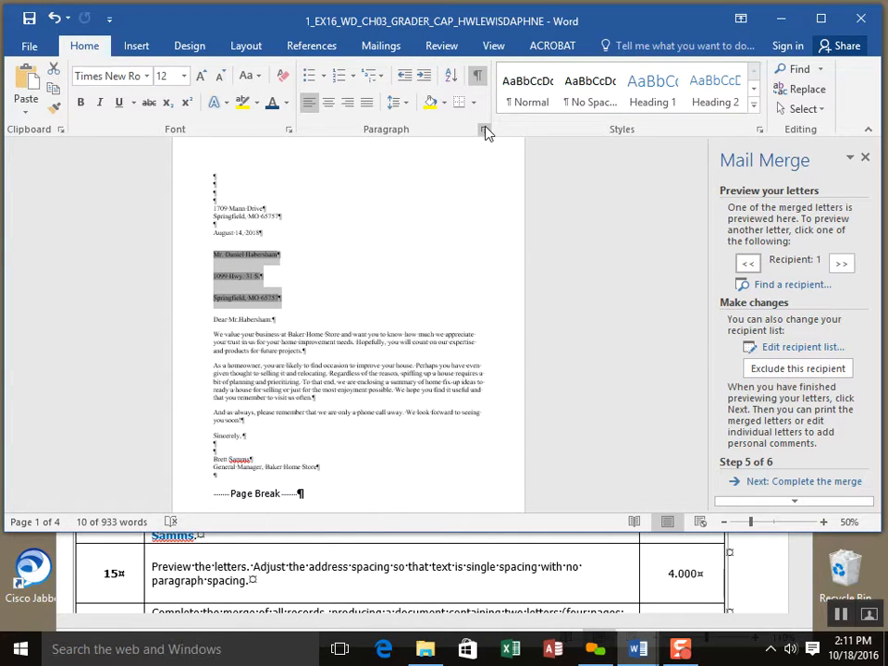
pyautogui.click(484, 132)
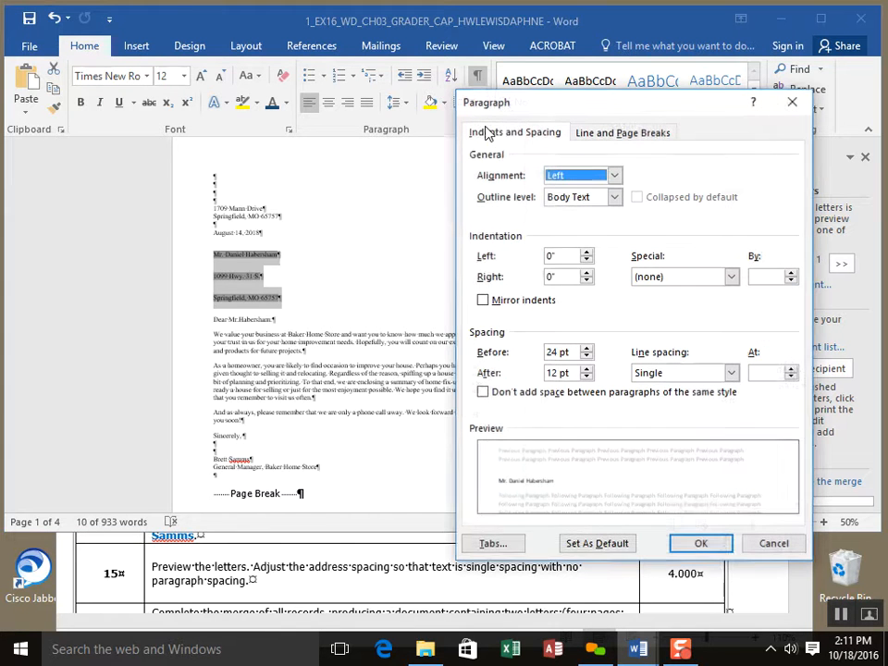
pyautogui.click(731, 374)
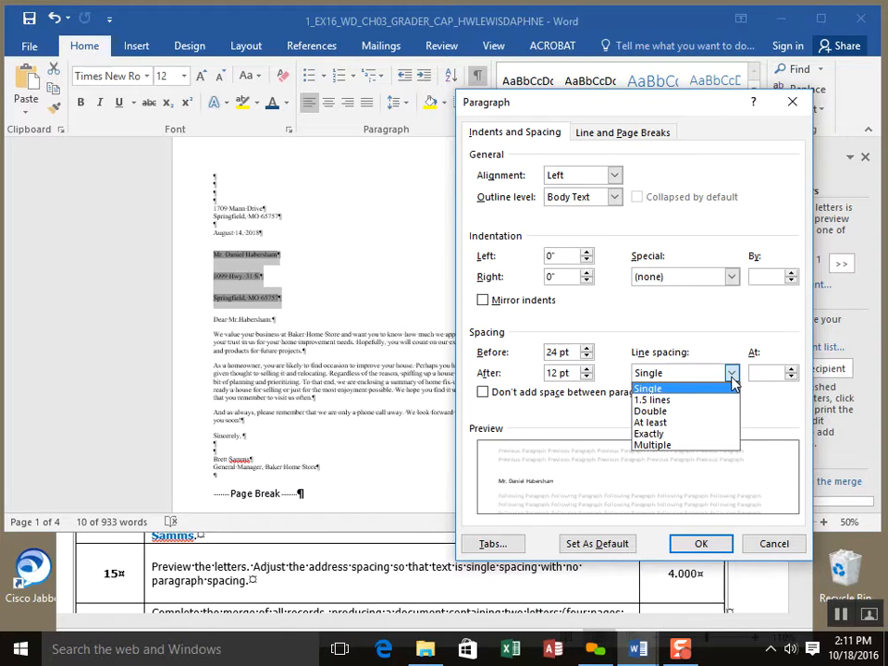
pyautogui.click(719, 400)
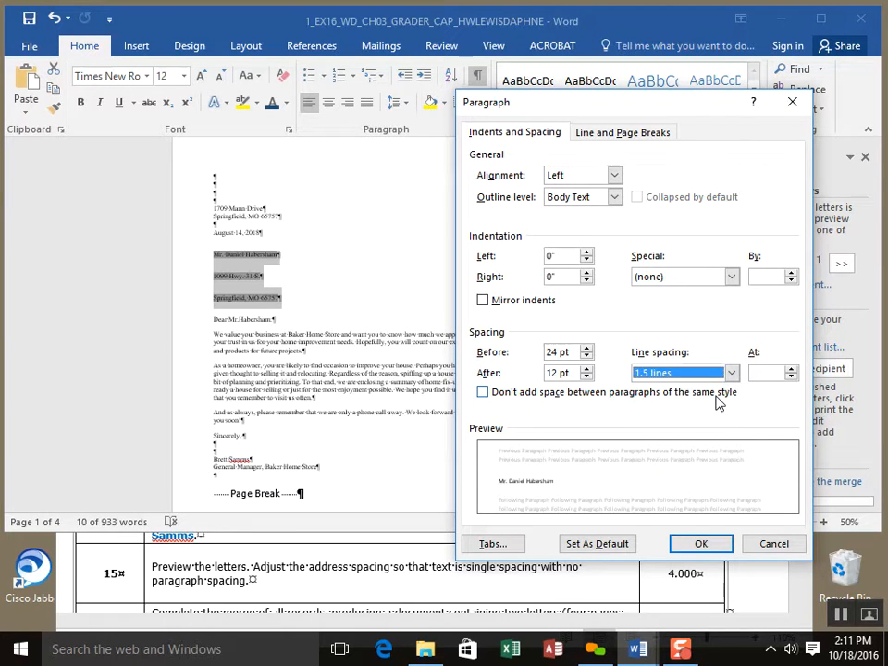
pyautogui.click(701, 544)
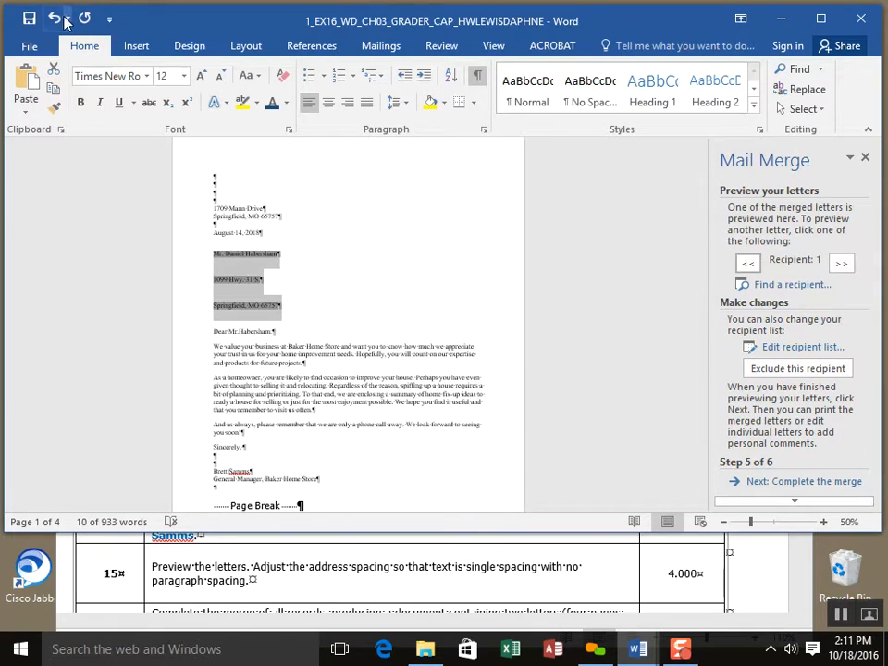
# Step: Undo the last line spacing change and replace the paragraph breaks between the previewed recipient's three address lines with manual line breaks
pyautogui.click(56, 20)
pyautogui.click(257, 263)
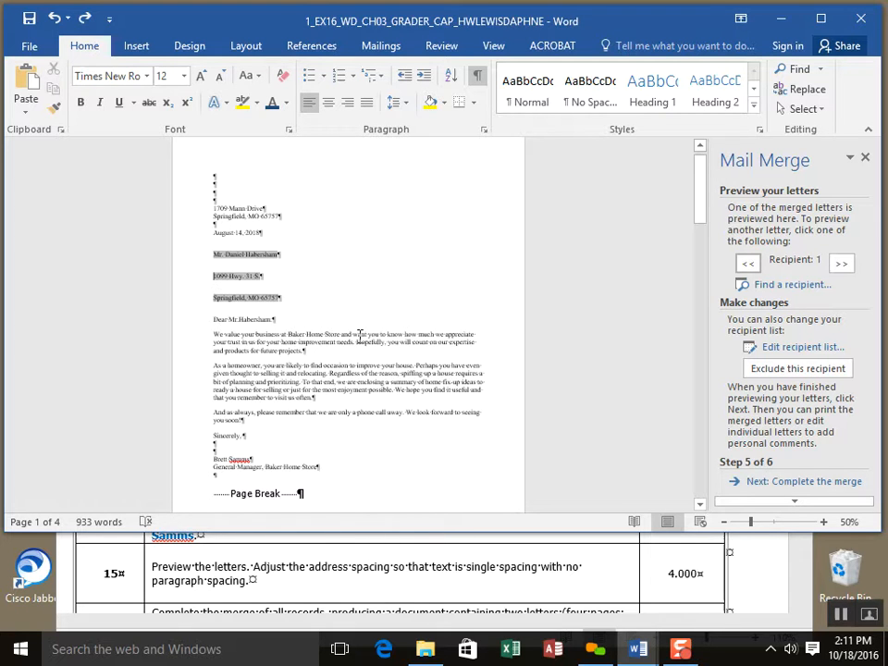
pyautogui.press('Delete')
pyautogui.hotkey('shift', 'Return')
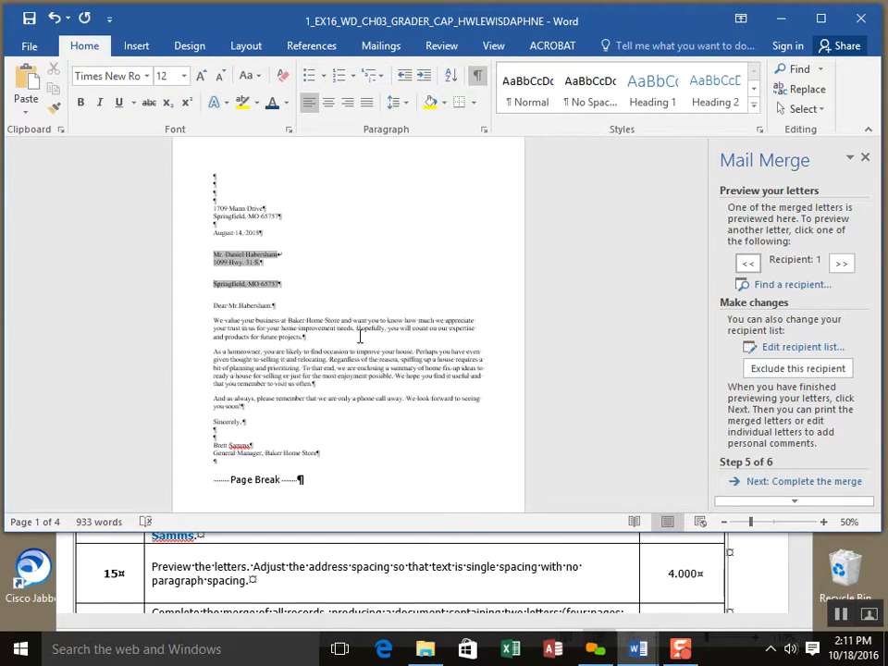
pyautogui.press('Delete')
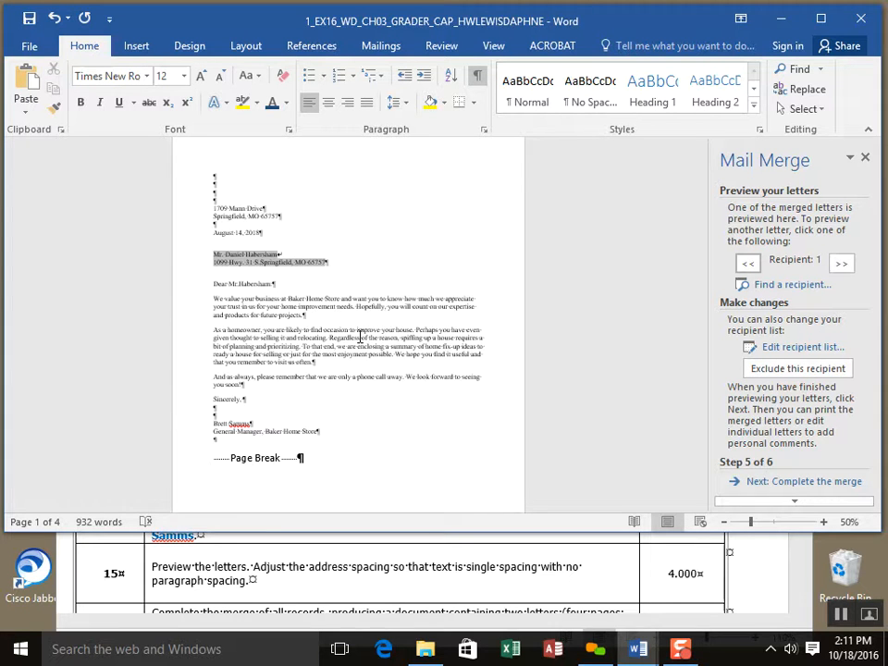
pyautogui.hotkey('shift', 'Return')
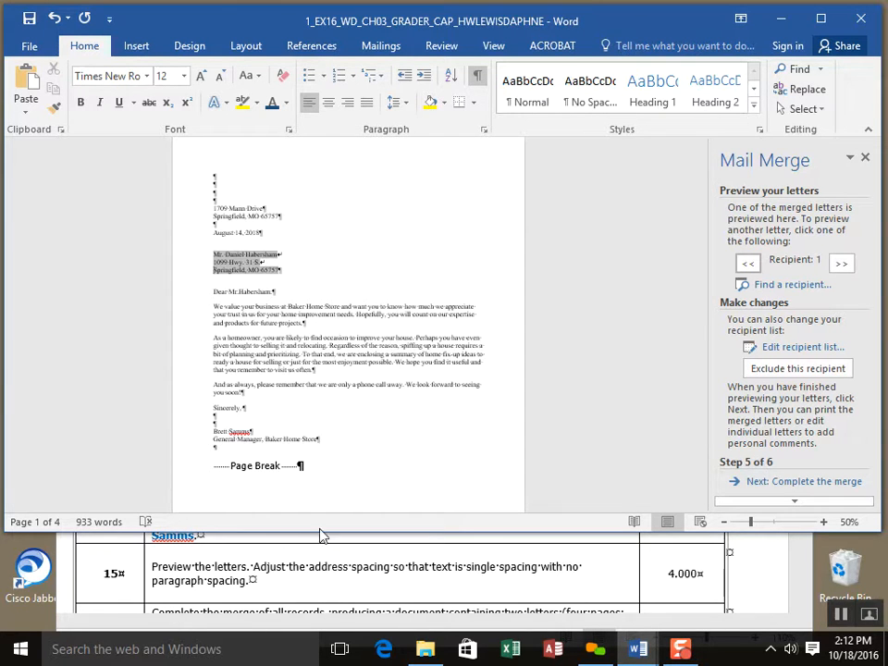
# Step: Inspect the spacing of recipient 1's address lines, and preview the letter for recipient 2
pyautogui.click(288, 269)
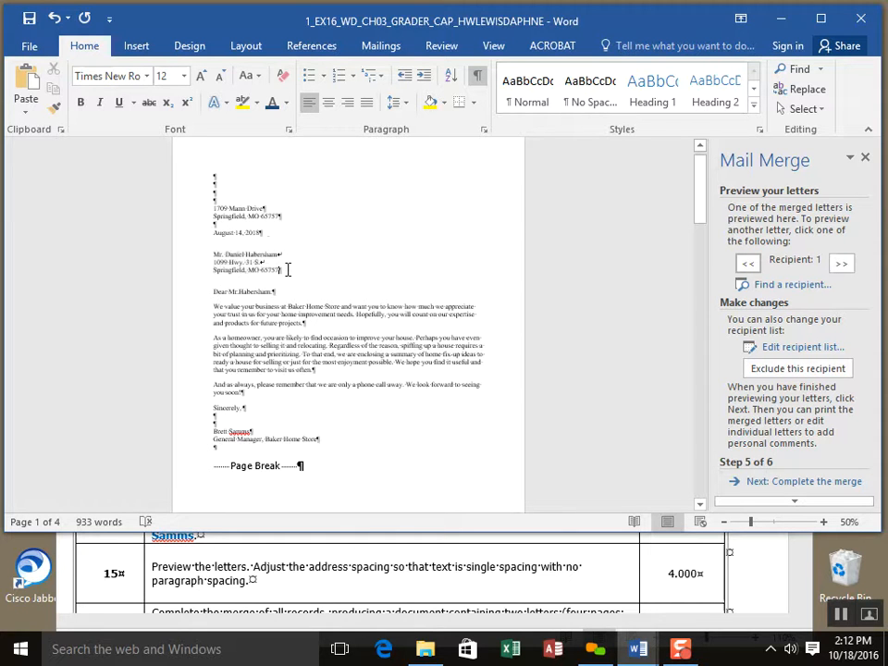
pyautogui.tripleClick(272, 261)
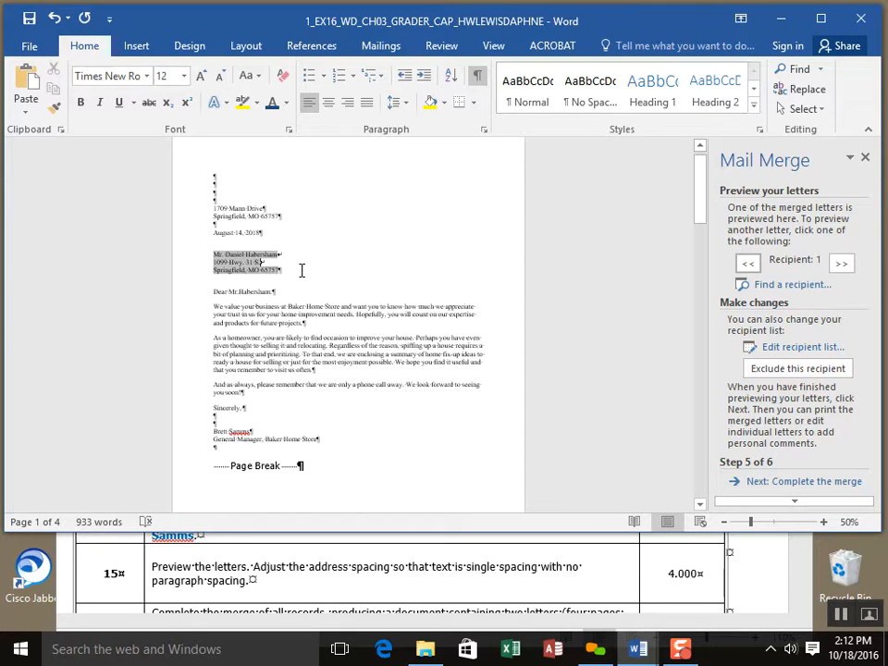
pyautogui.click(307, 277)
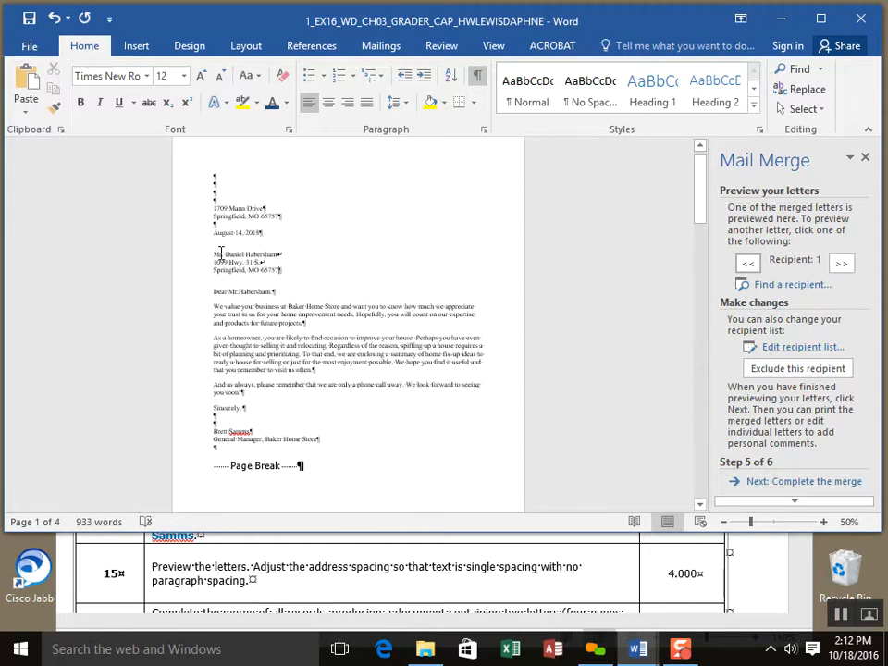
pyautogui.moveTo(215, 253); pyautogui.dragTo(288, 265)
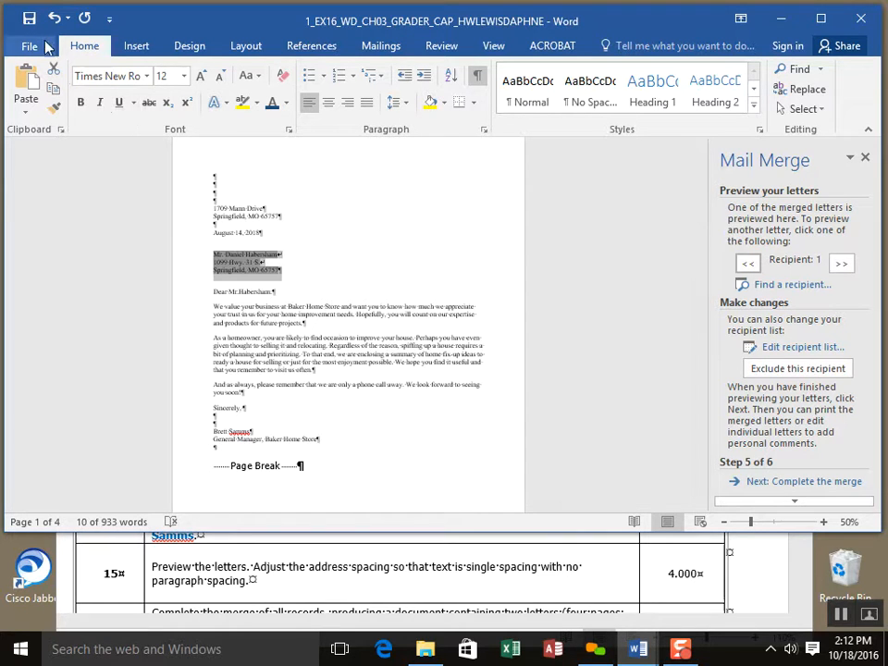
pyautogui.click(846, 264)
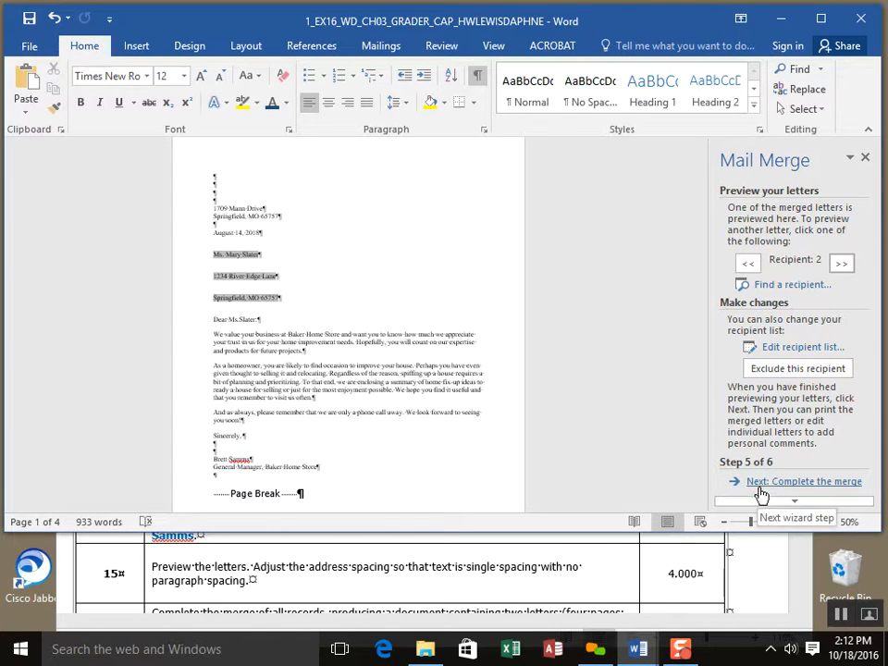
# Step: Review the recipient list at the mail merge wizard's recipient selection stage and return to the letter preview
pyautogui.moveTo(777, 536); pyautogui.dragTo(785, 598)
pyautogui.click(759, 552)
pyautogui.click(760, 552)
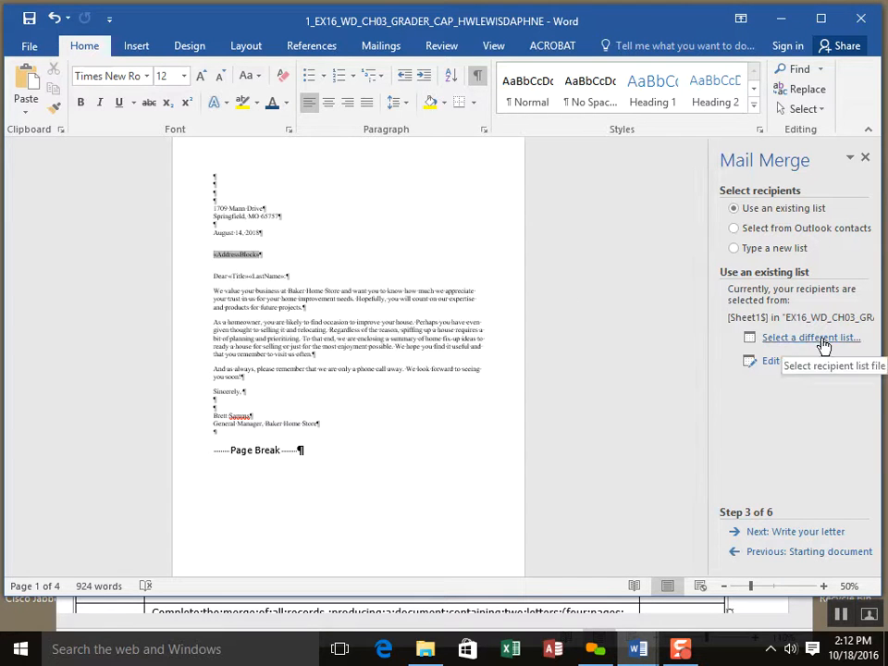
pyautogui.click(815, 367)
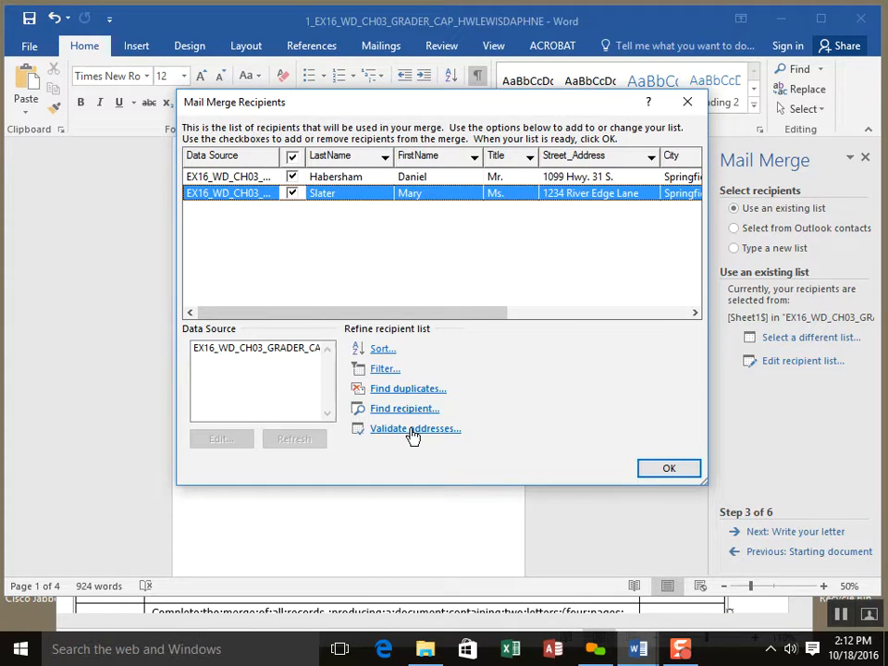
pyautogui.click(687, 101)
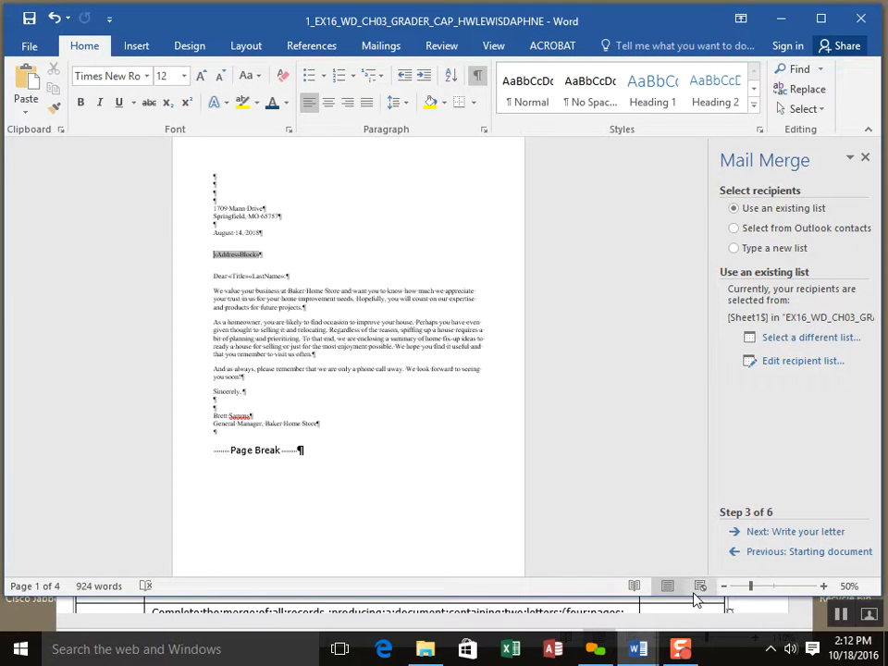
pyautogui.moveTo(692, 598); pyautogui.dragTo(679, 538)
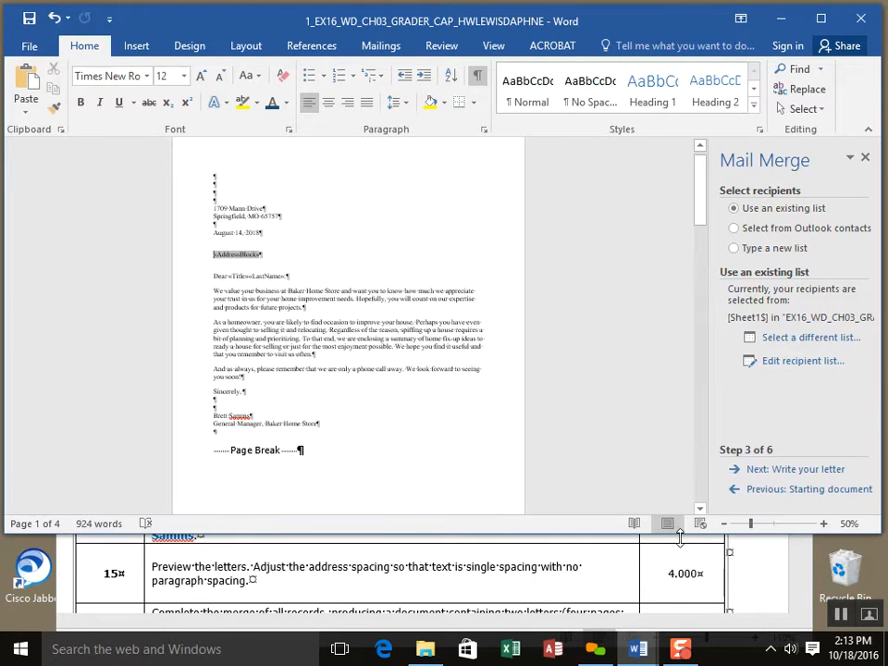
pyautogui.click(808, 472)
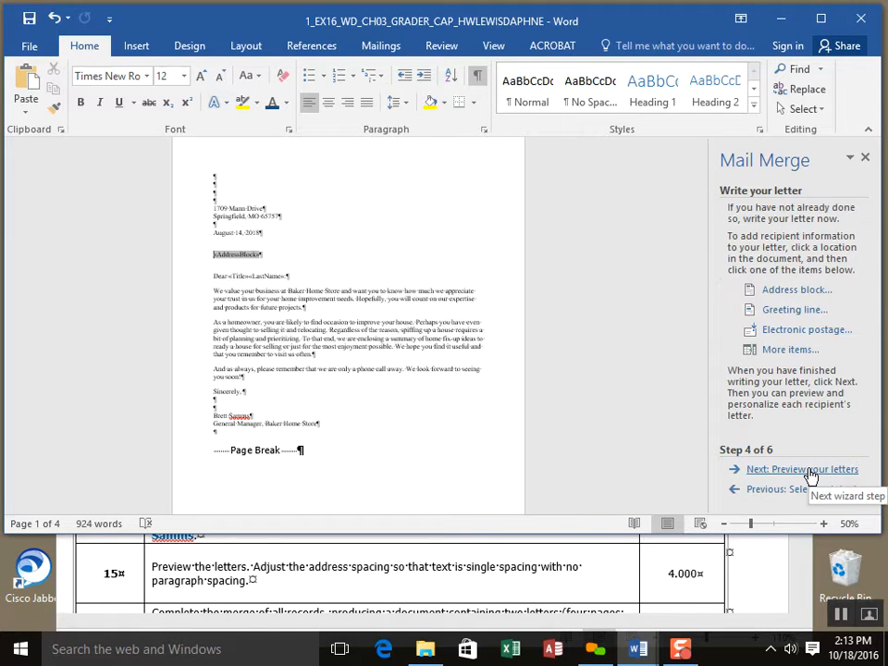
pyautogui.click(810, 473)
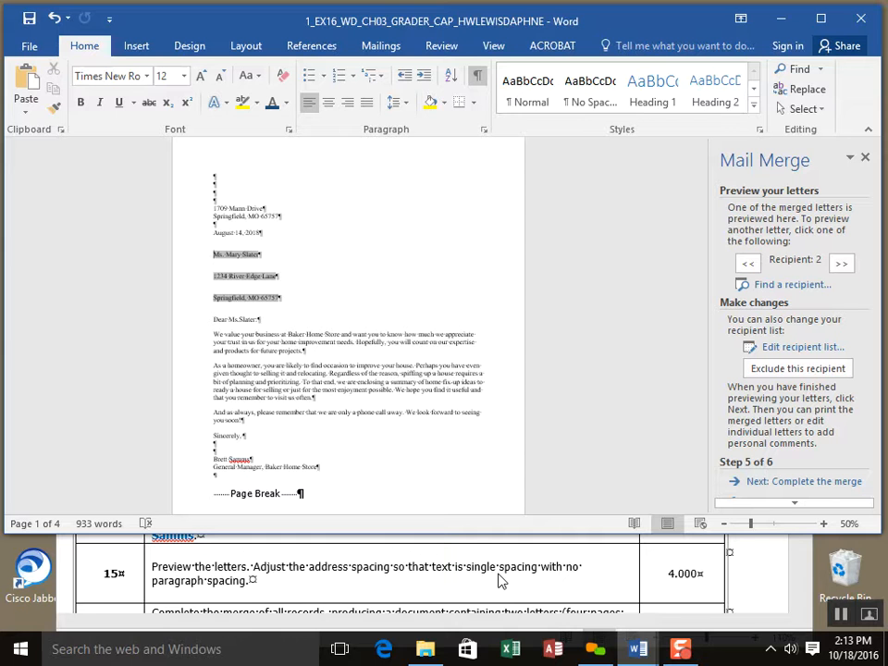
# Step: Bring instruction 16 into view in the instructions document and highlight its text for reading
pyautogui.click(775, 588)
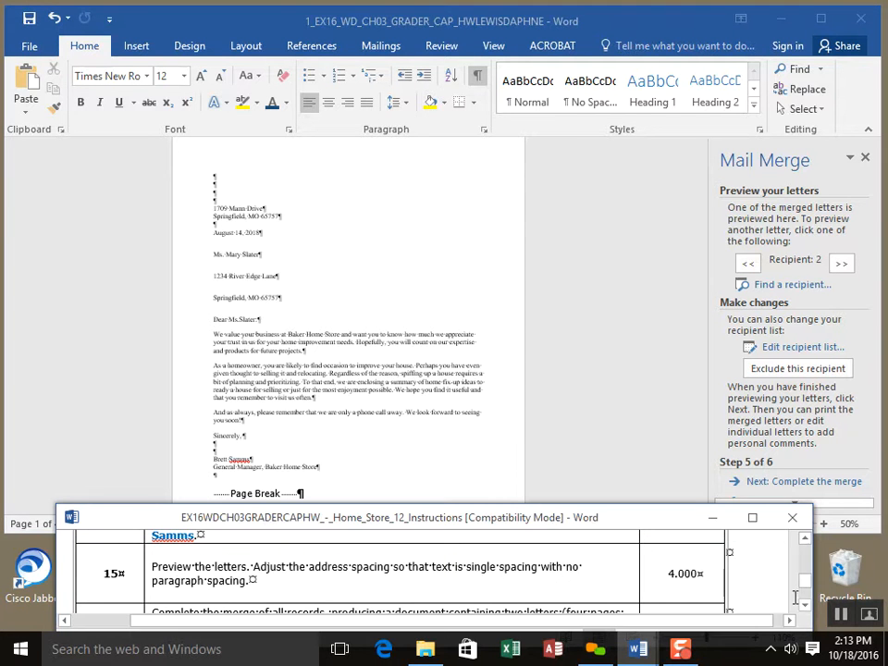
pyautogui.scroll(-5, 806, 606)
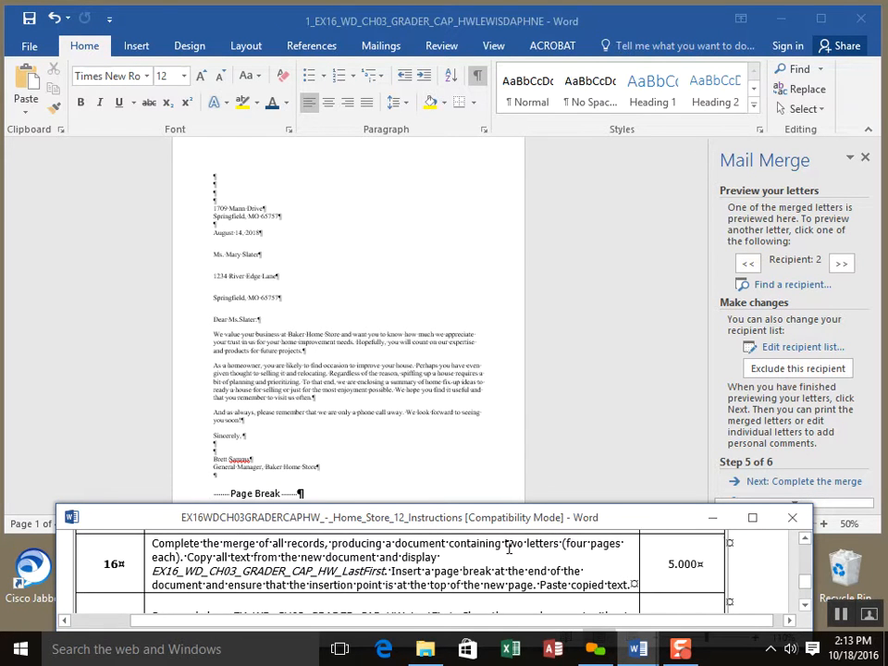
pyautogui.moveTo(504, 543); pyautogui.dragTo(569, 556)
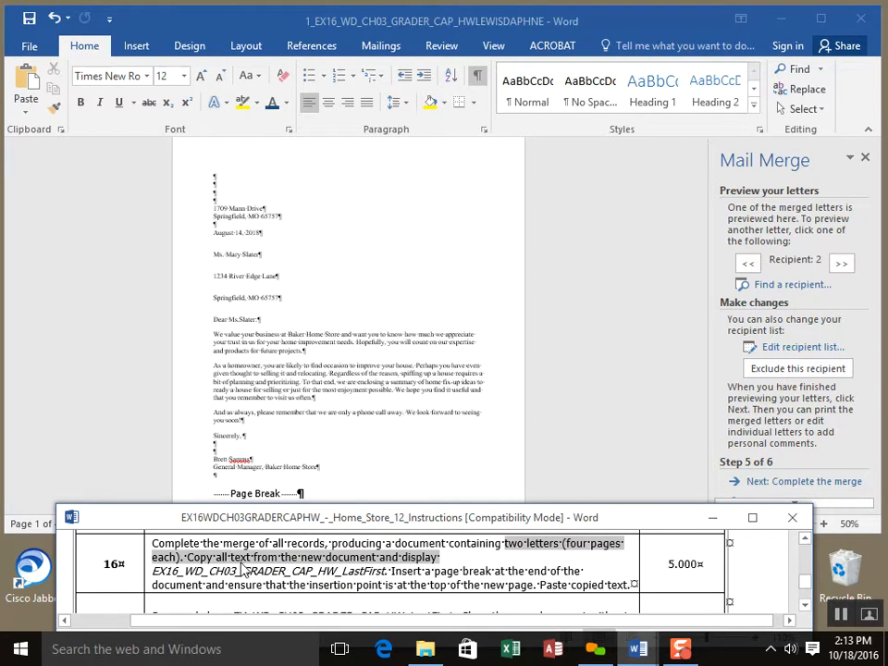
pyautogui.click(383, 575)
pyautogui.moveTo(152, 570); pyautogui.dragTo(644, 586)
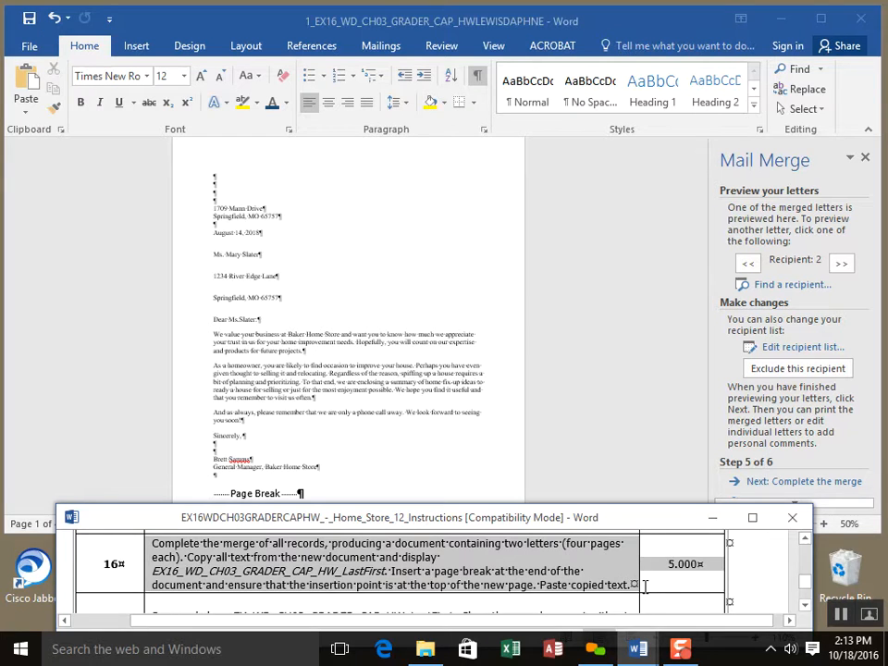
# Step: Advance the mail merge wizard to completing the merge and merge all records into a new document of individual letters
pyautogui.click(630, 429)
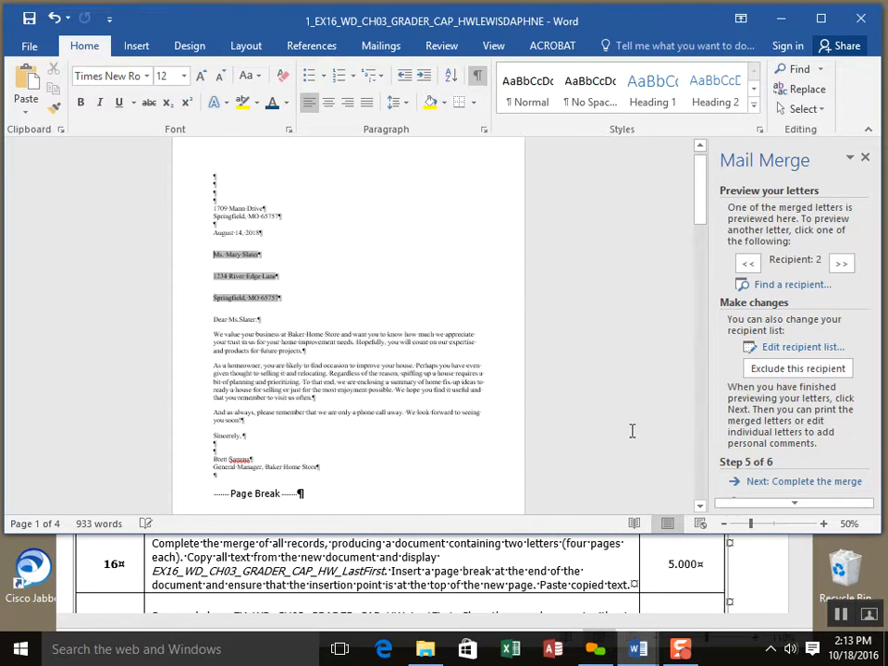
pyautogui.moveTo(749, 535); pyautogui.dragTo(749, 573)
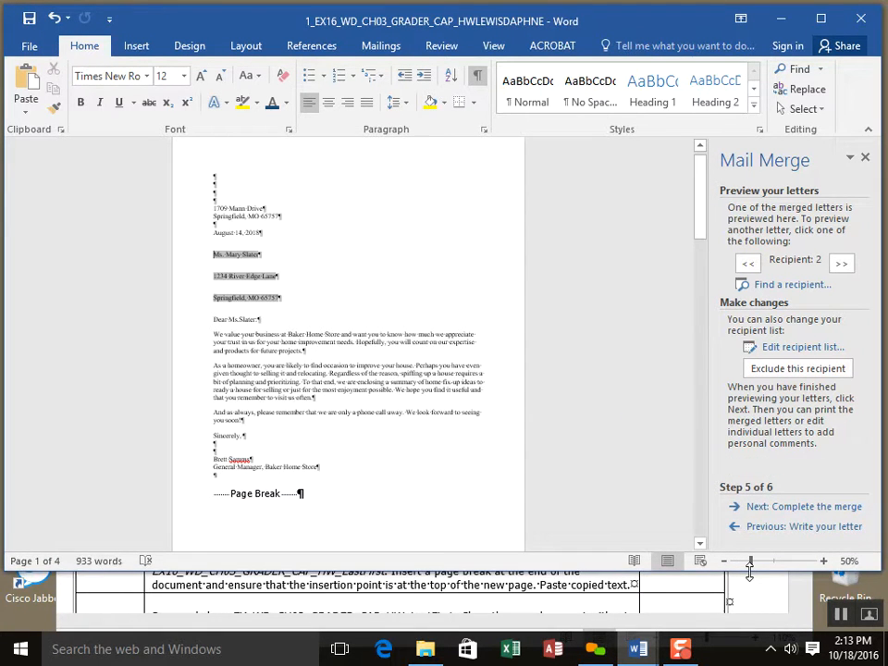
pyautogui.click(763, 507)
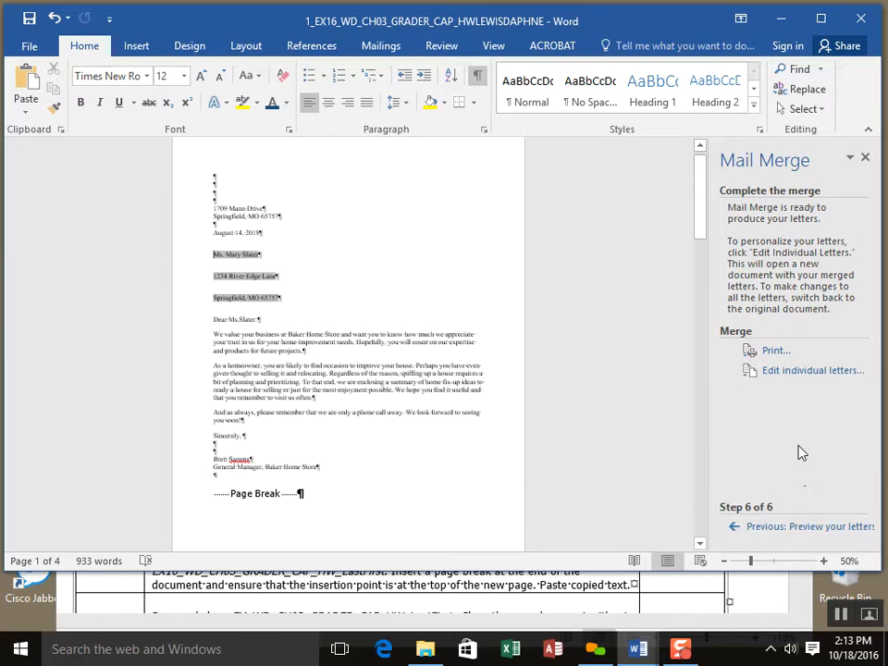
pyautogui.click(786, 372)
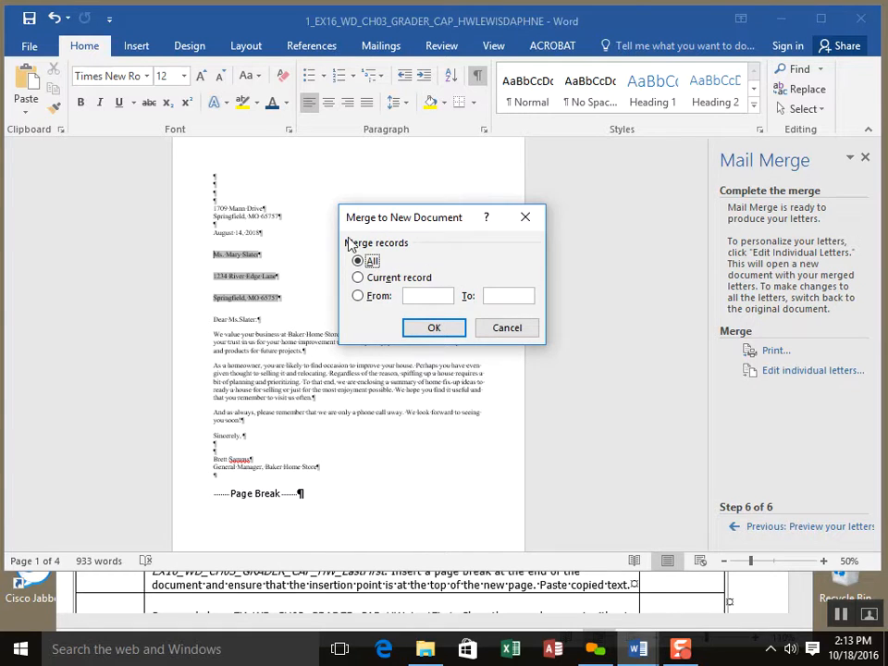
pyautogui.moveTo(471, 232); pyautogui.dragTo(523, 295)
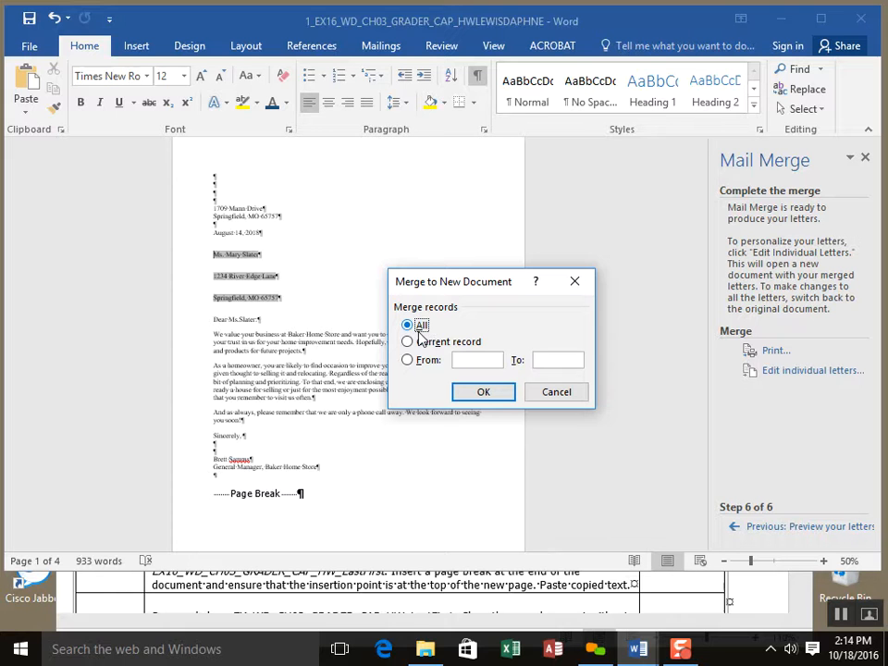
pyautogui.click(481, 394)
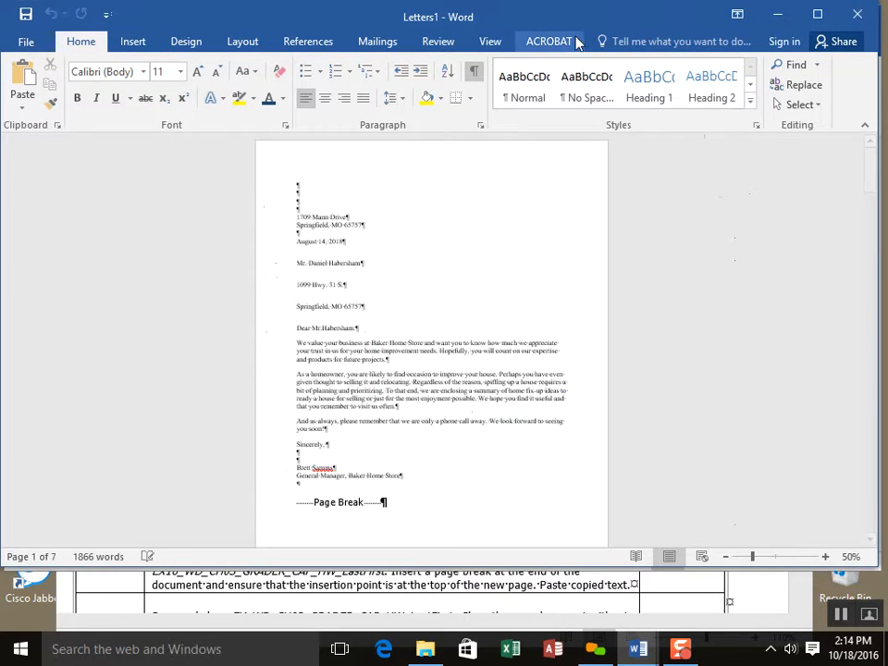
# Step: Reposition the Letters1 window, then select and remove the entire text of the merged letters
pyautogui.moveTo(574, 19); pyautogui.dragTo(620, 195)
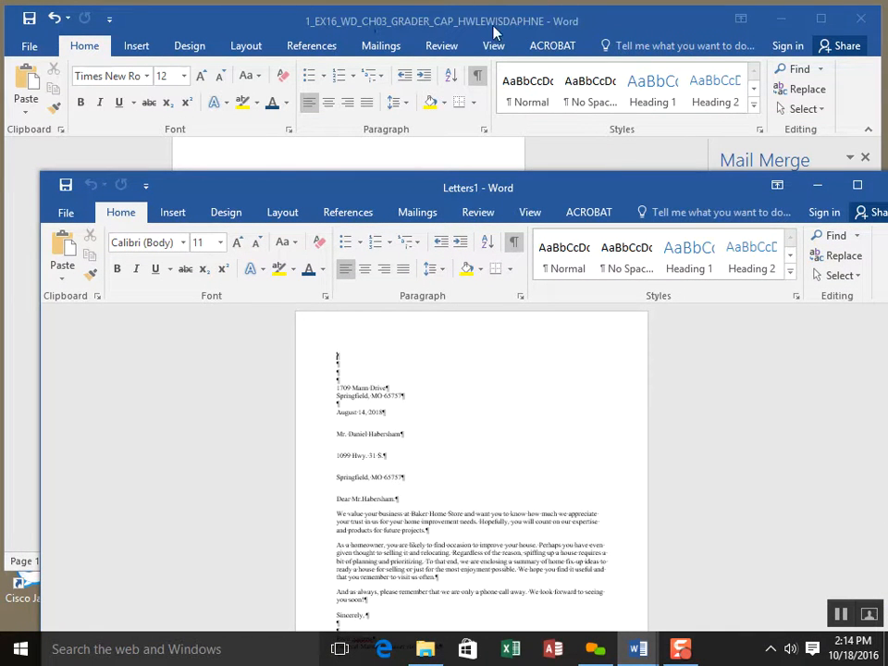
pyautogui.moveTo(603, 187); pyautogui.dragTo(590, 89)
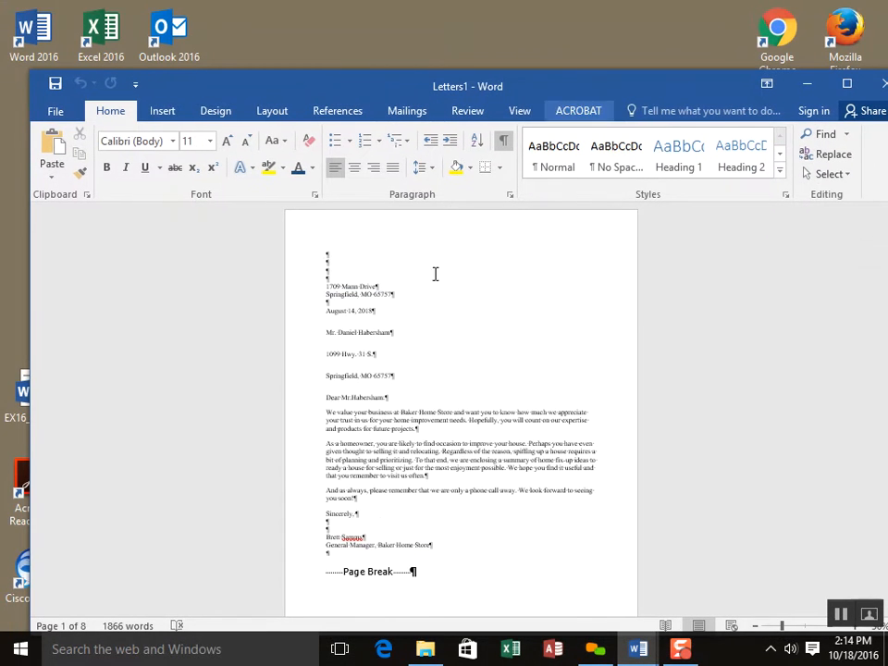
pyautogui.click(418, 302)
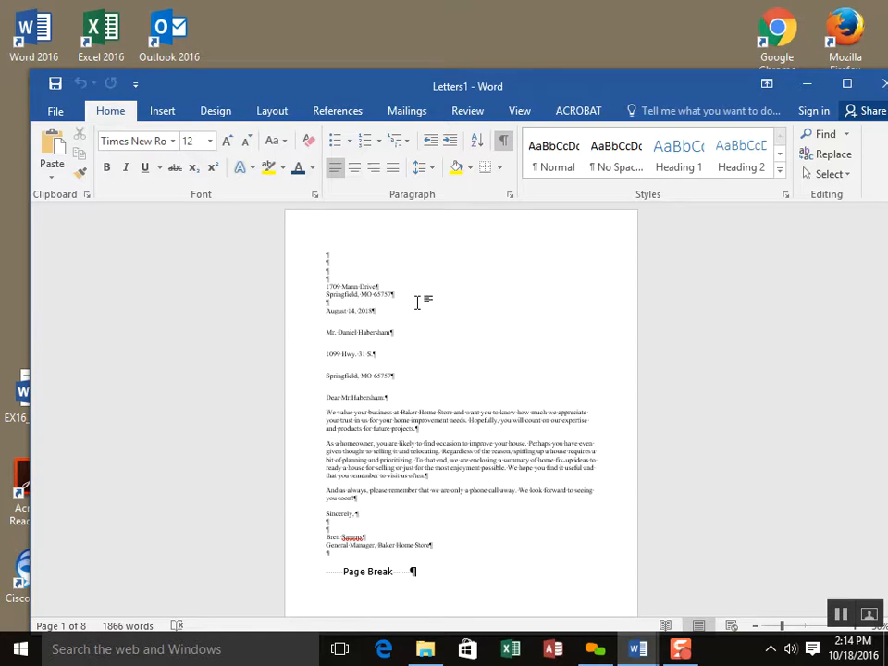
pyautogui.hotkey('ctrl', 'a')
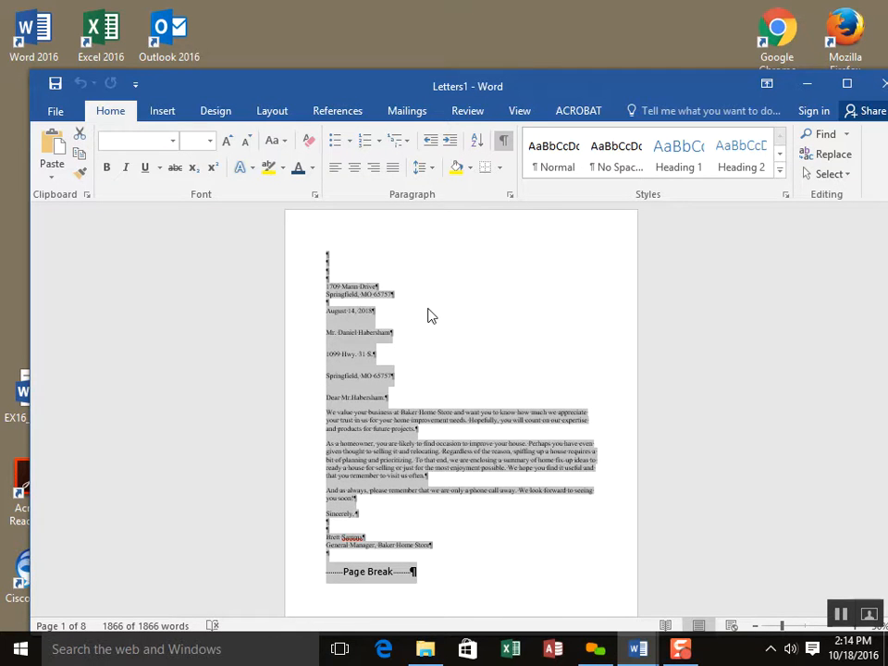
pyautogui.scroll(-5, 518, 455)
pyautogui.scroll(-10, 517, 455)
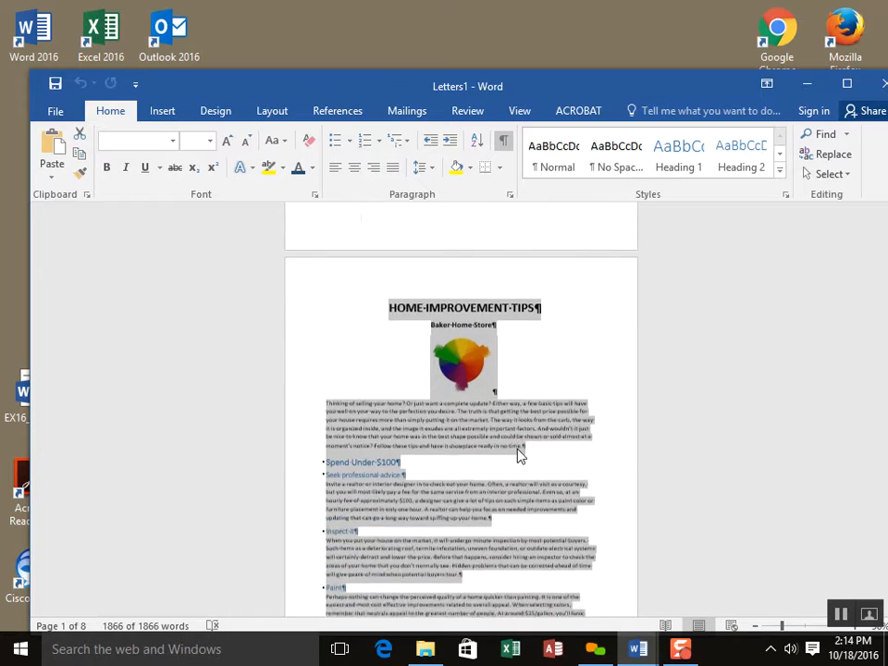
pyautogui.scroll(-1, 516, 448)
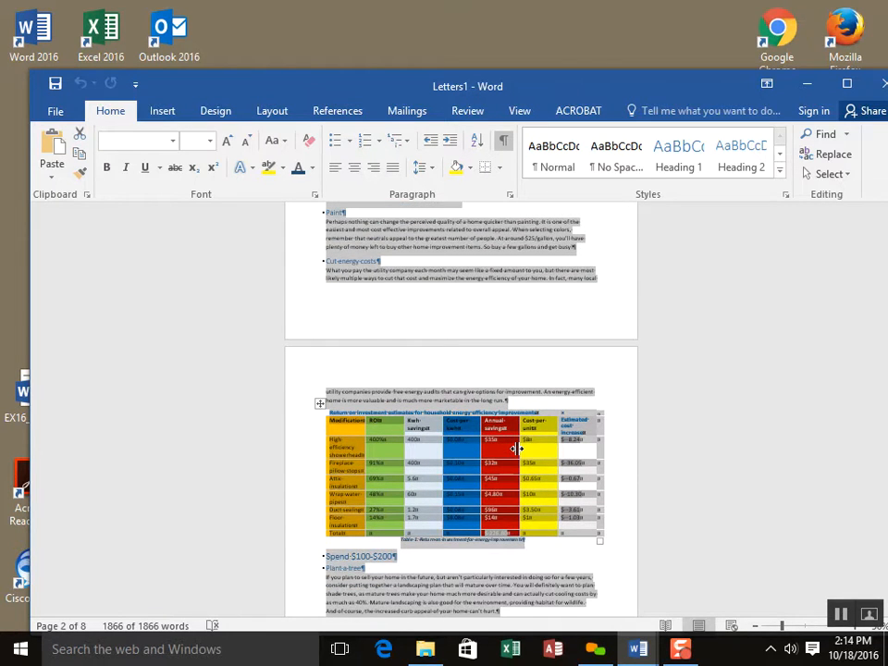
pyautogui.press('Delete')
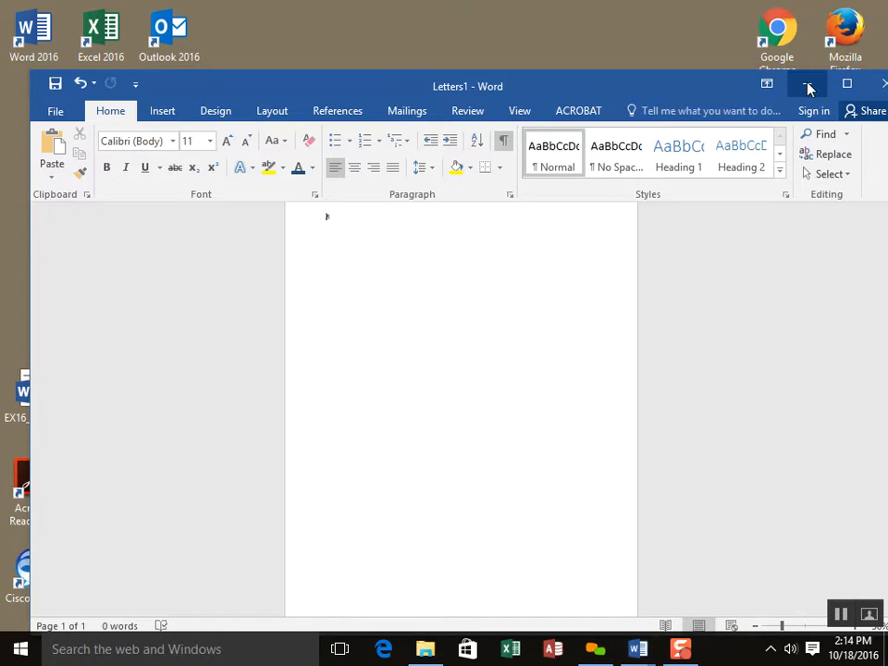
# Step: Minimize the merged letters document, switch to the main document, and paste the merged letters after the table on its last page
pyautogui.click(807, 87)
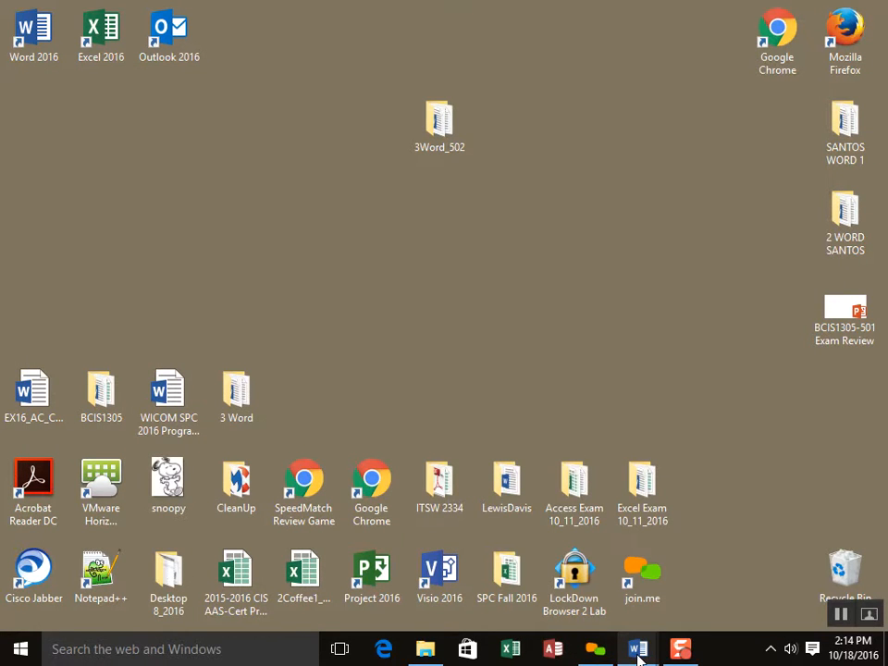
pyautogui.moveTo(638, 651)
pyautogui.click(594, 579)
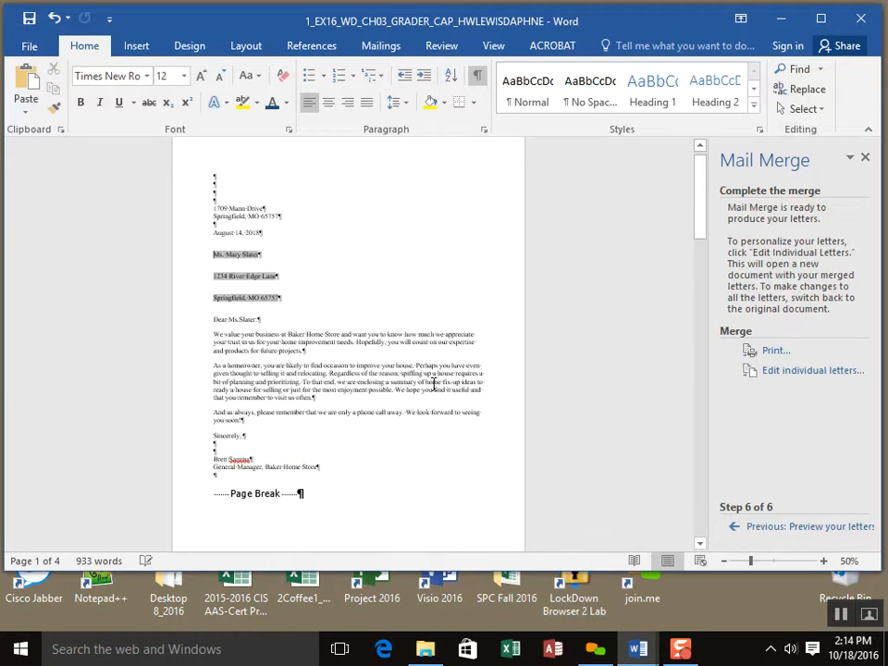
pyautogui.moveTo(697, 232); pyautogui.dragTo(690, 513)
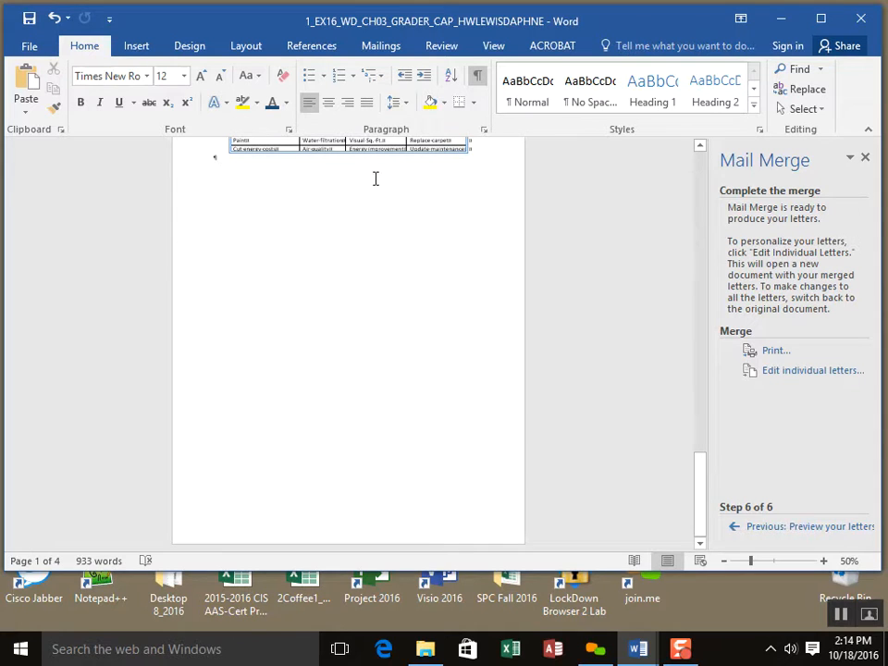
pyautogui.click(445, 179)
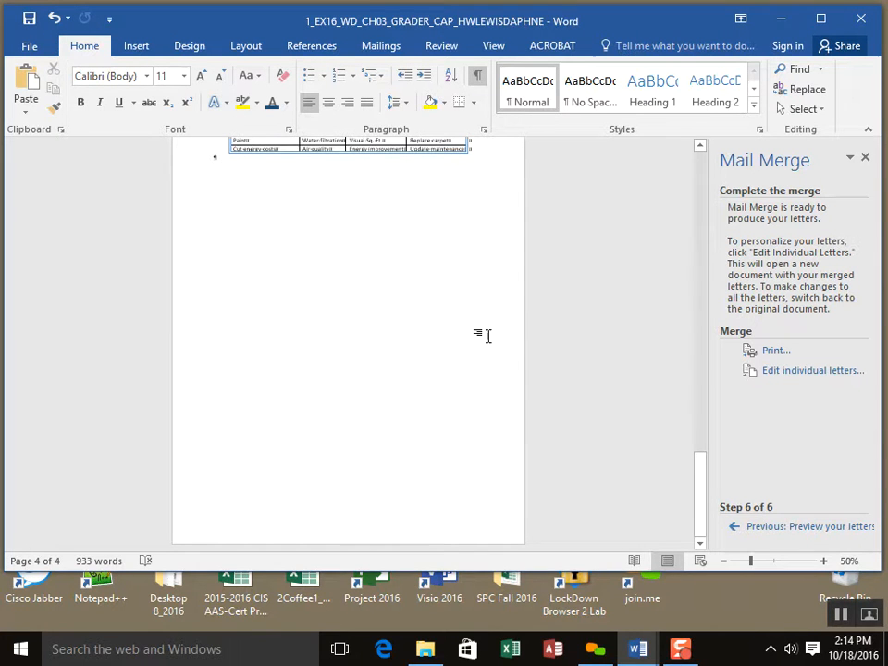
pyautogui.moveTo(642, 654)
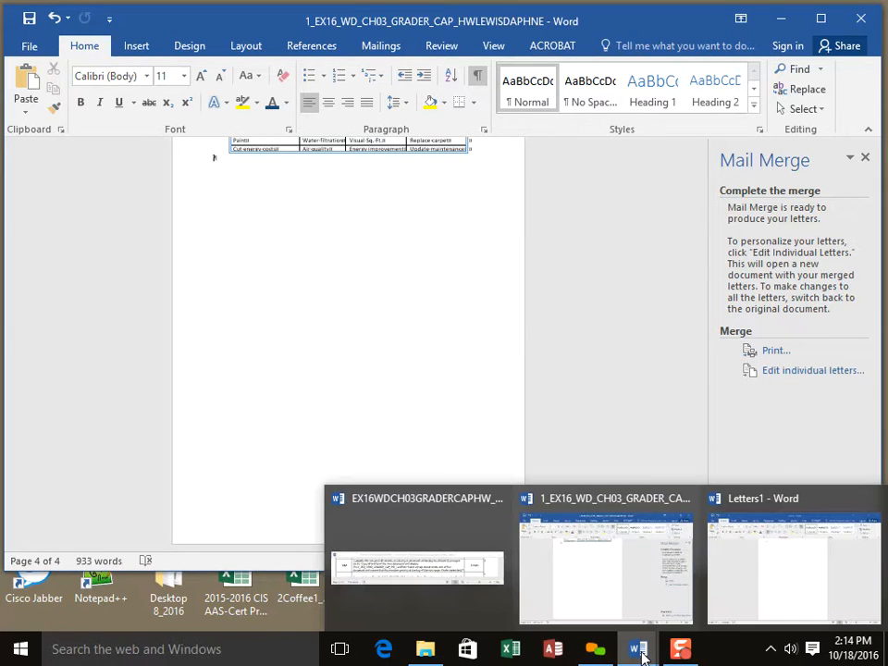
pyautogui.click(552, 601)
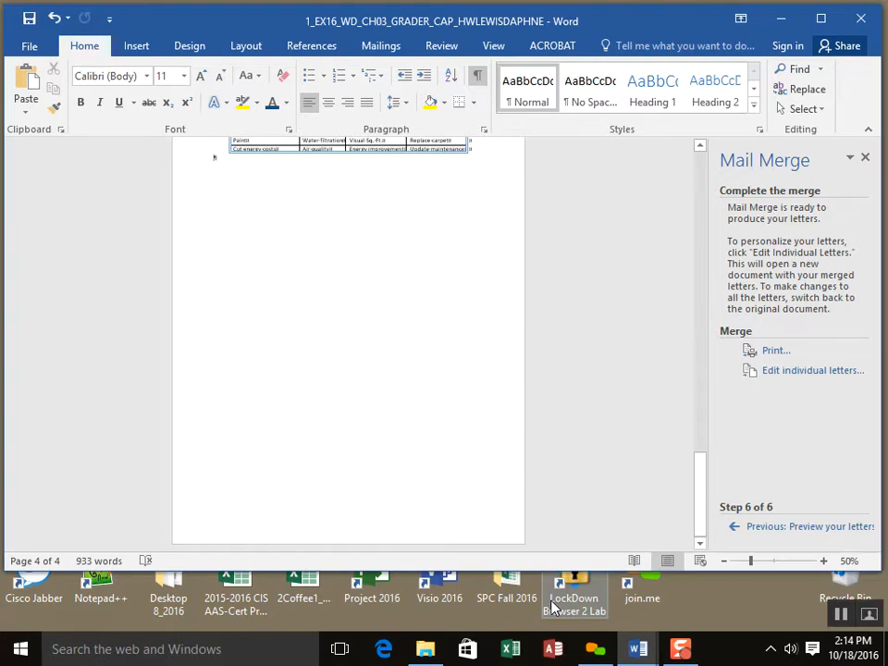
pyautogui.moveTo(633, 659)
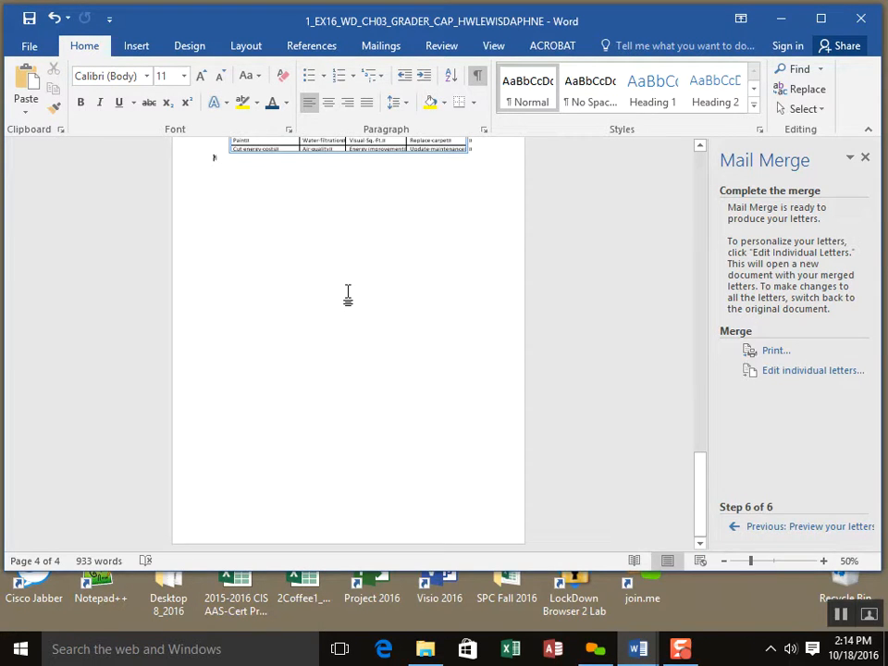
pyautogui.hotkey('ctrl', 'v')
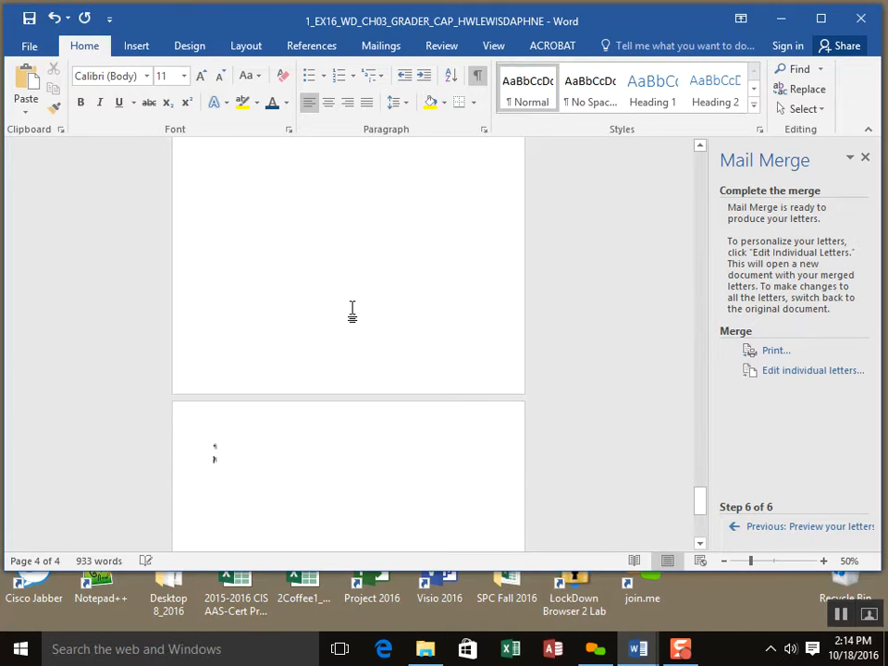
# Step: Review the pasted letter pages and check them against instruction 16 in the instructions document
pyautogui.scroll(10, 359, 306)
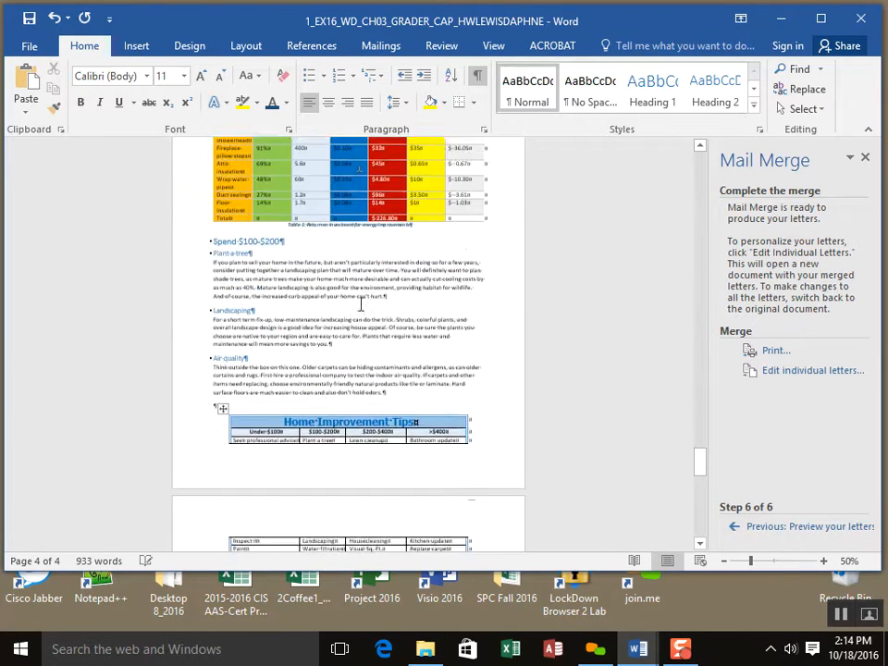
pyautogui.scroll(10, 359, 302)
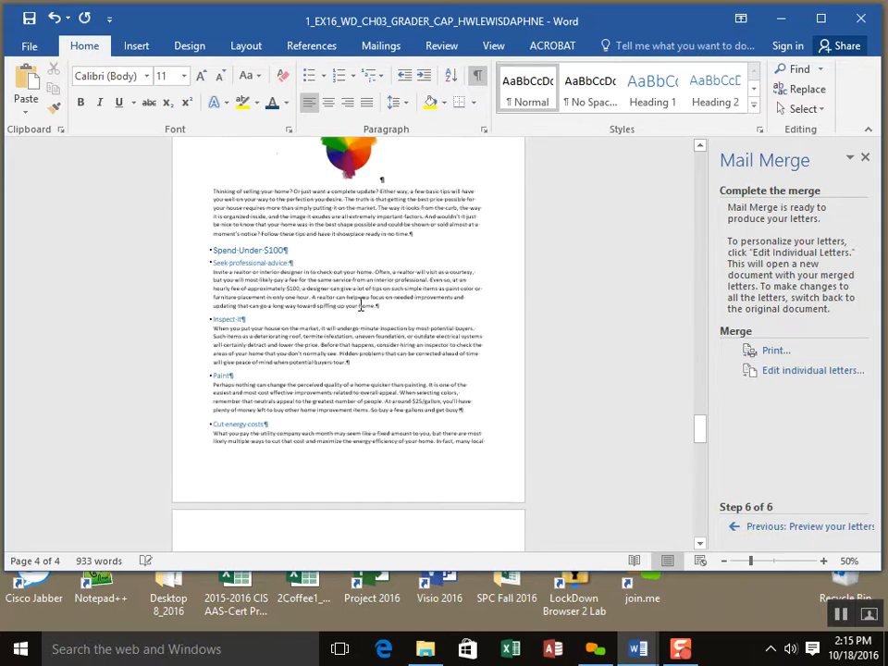
pyautogui.scroll(10, 360, 304)
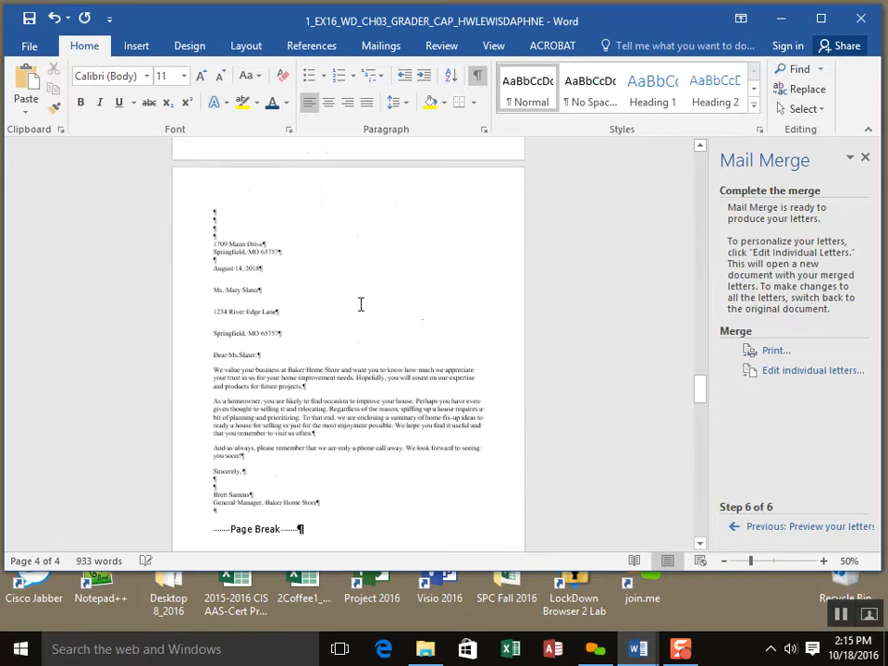
pyautogui.scroll(10, 358, 304)
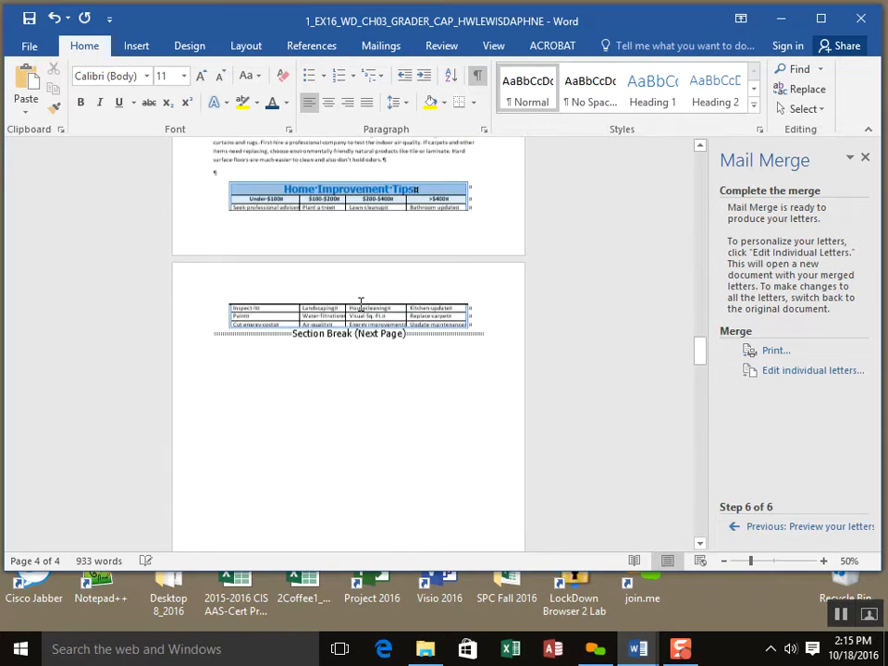
pyautogui.scroll(10, 361, 305)
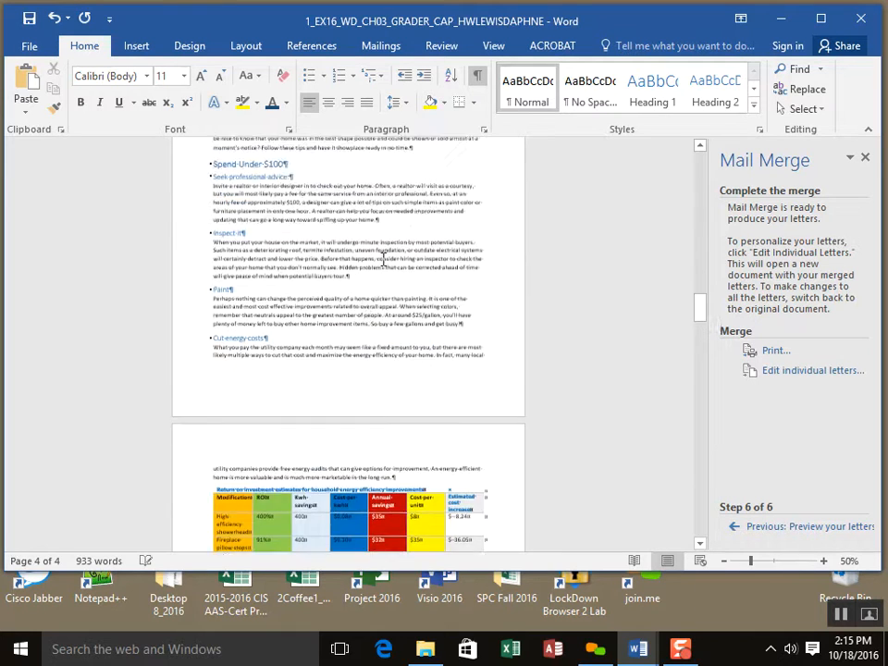
pyautogui.scroll(4, 387, 242)
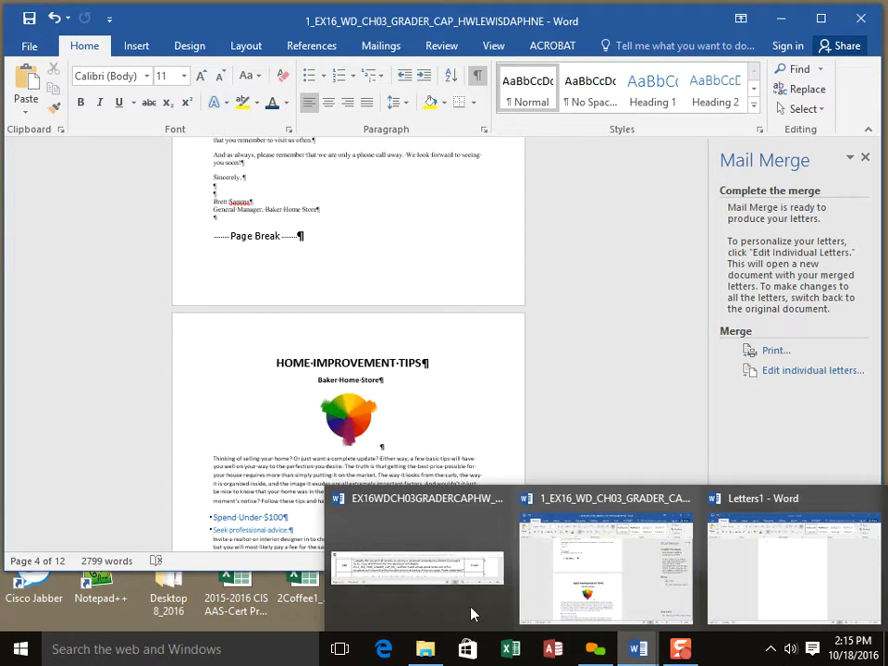
pyautogui.click(432, 574)
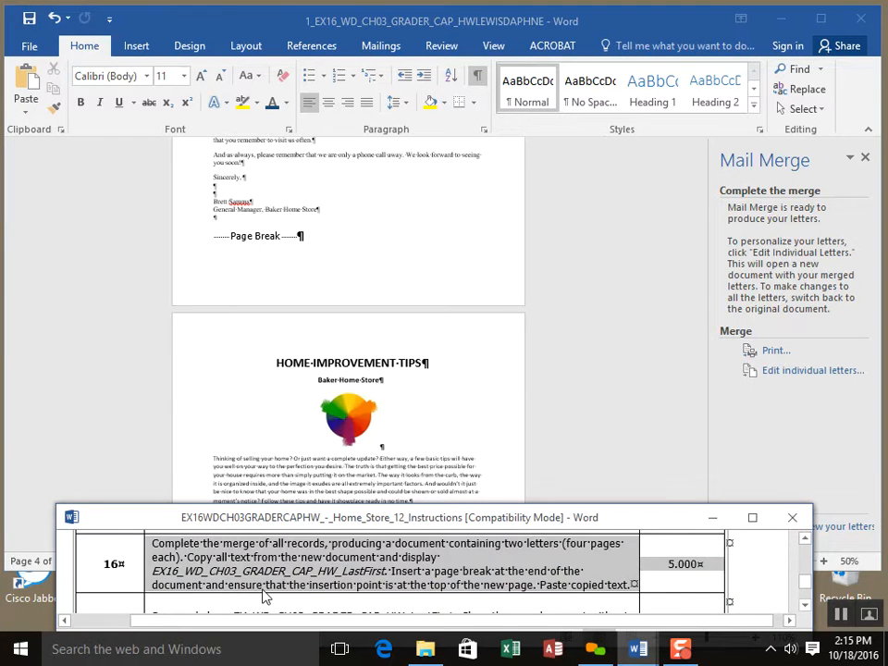
pyautogui.click(261, 591)
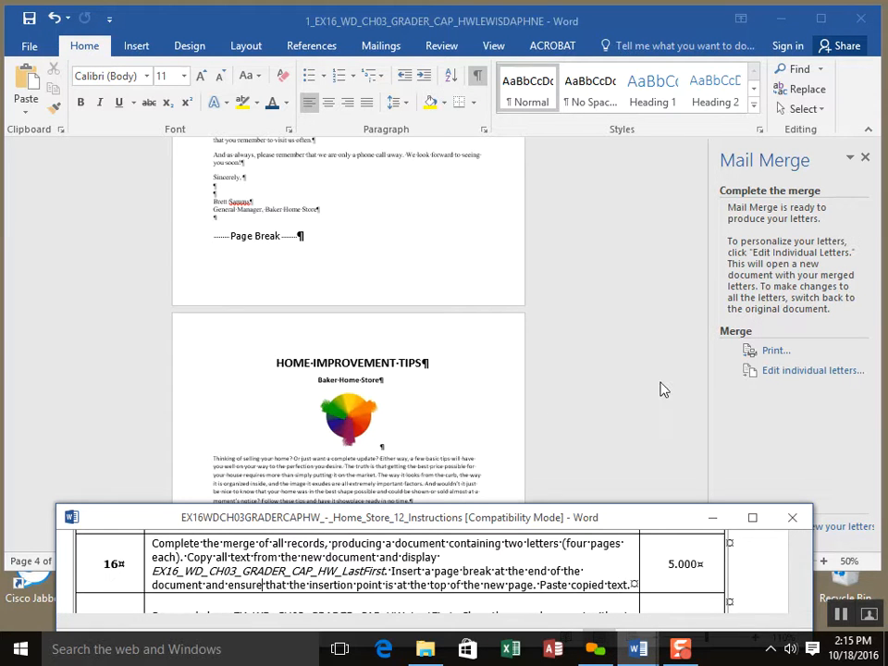
pyautogui.click(54, 20)
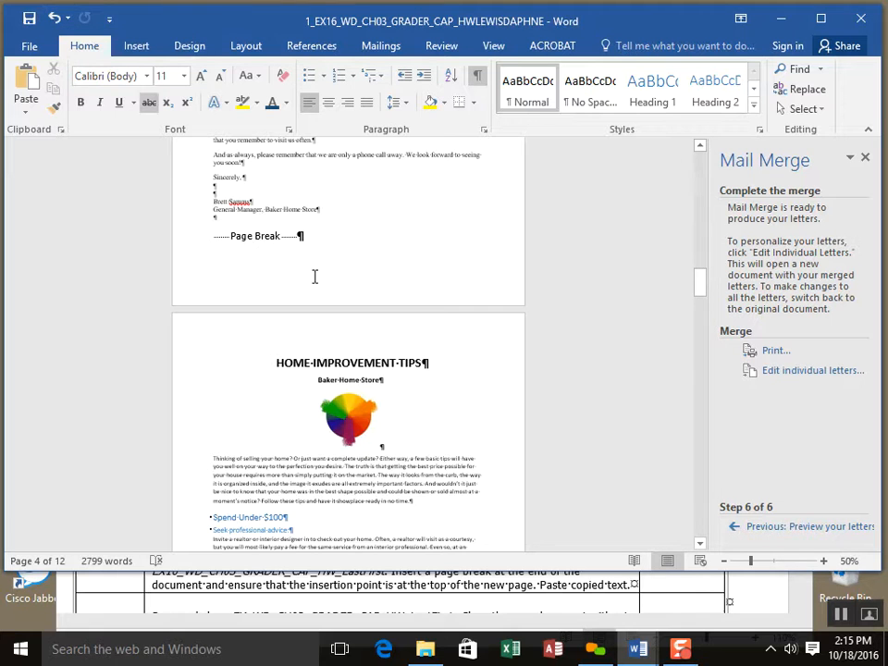
# Step: Paste the merged letters again at the very start of the main document's first page
pyautogui.scroll(5, 314, 275)
pyautogui.moveTo(703, 273); pyautogui.dragTo(708, 124)
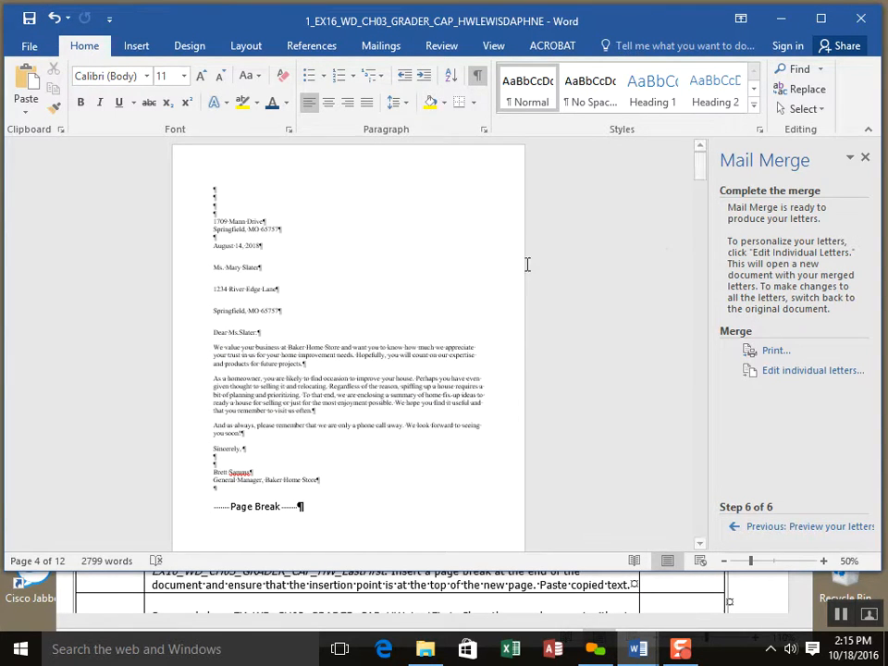
pyautogui.scroll(-2, 471, 313)
pyautogui.scroll(-6, 470, 314)
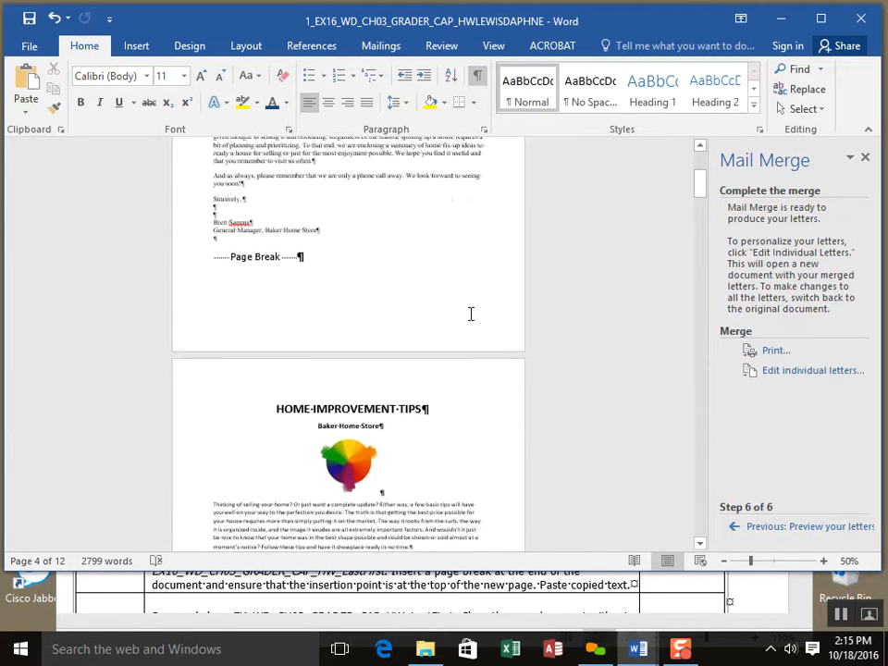
pyautogui.scroll(8, 471, 296)
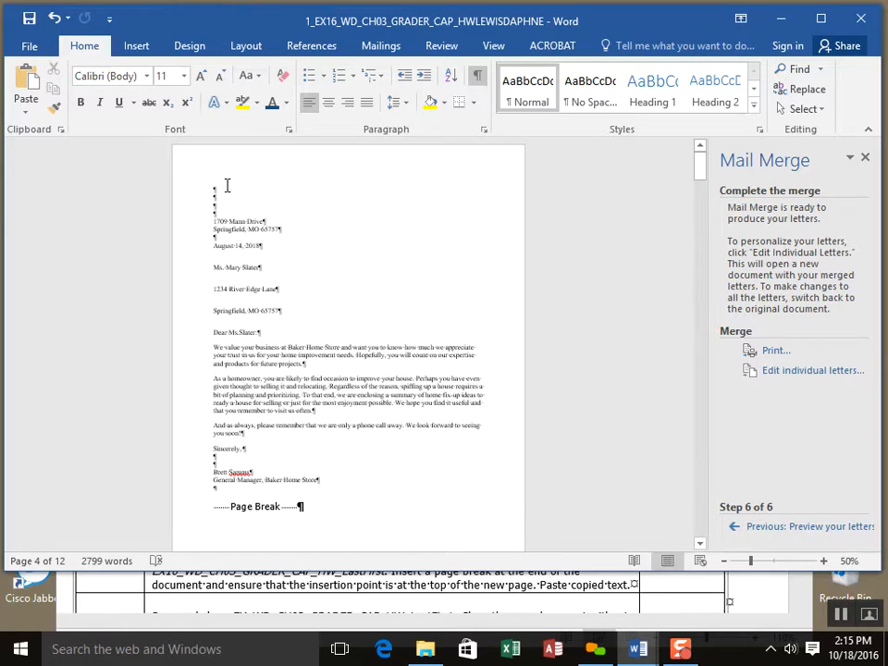
pyautogui.click(220, 187)
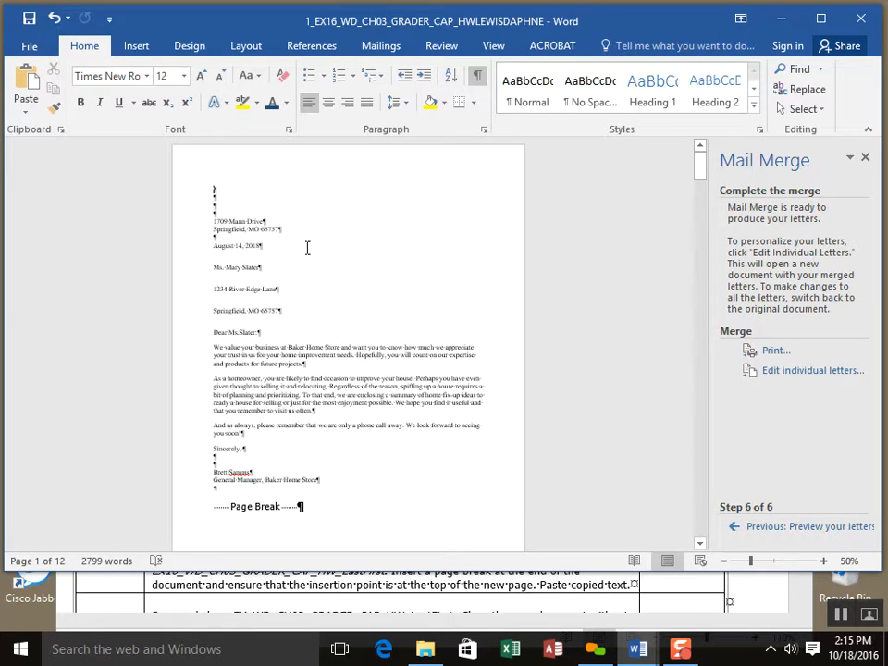
pyautogui.hotkey('ctrl', 'v')
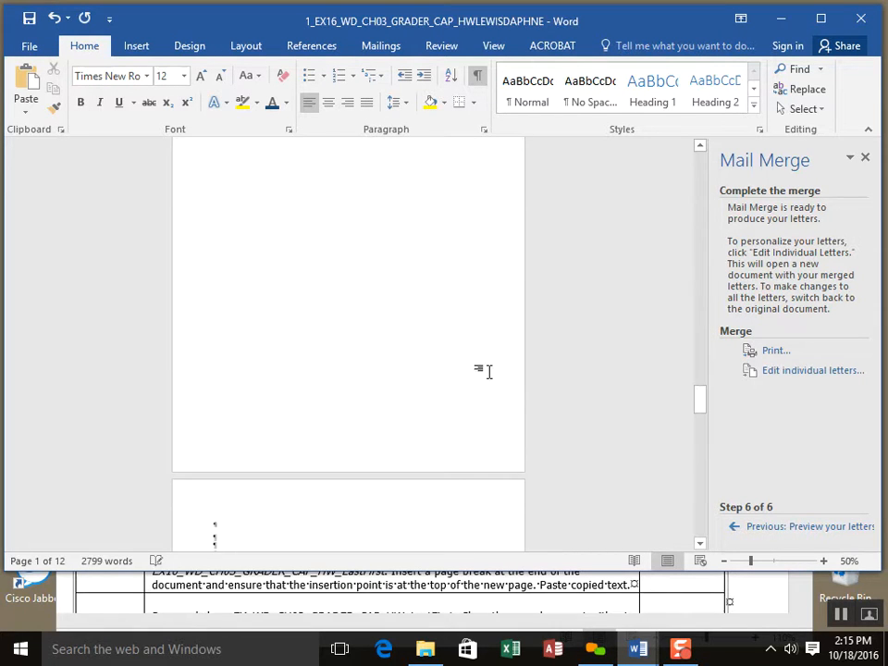
# Step: Examine the main document from its first page through the pasted letters, section breaks and home improvement tips pages
pyautogui.scroll(3, 486, 357)
pyautogui.moveTo(696, 402); pyautogui.dragTo(705, 145)
pyautogui.scroll(-10, 392, 279)
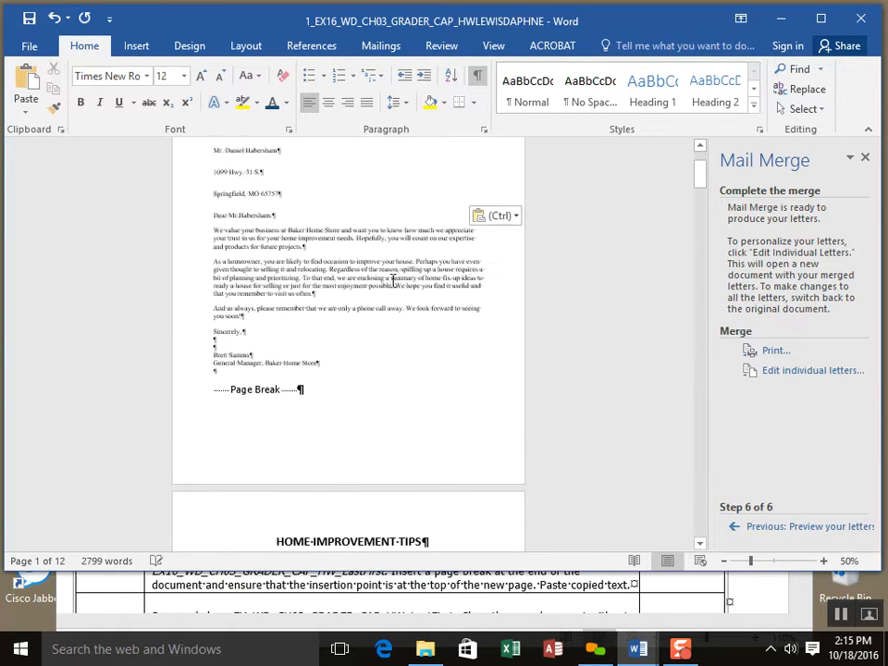
pyautogui.scroll(-10, 394, 280)
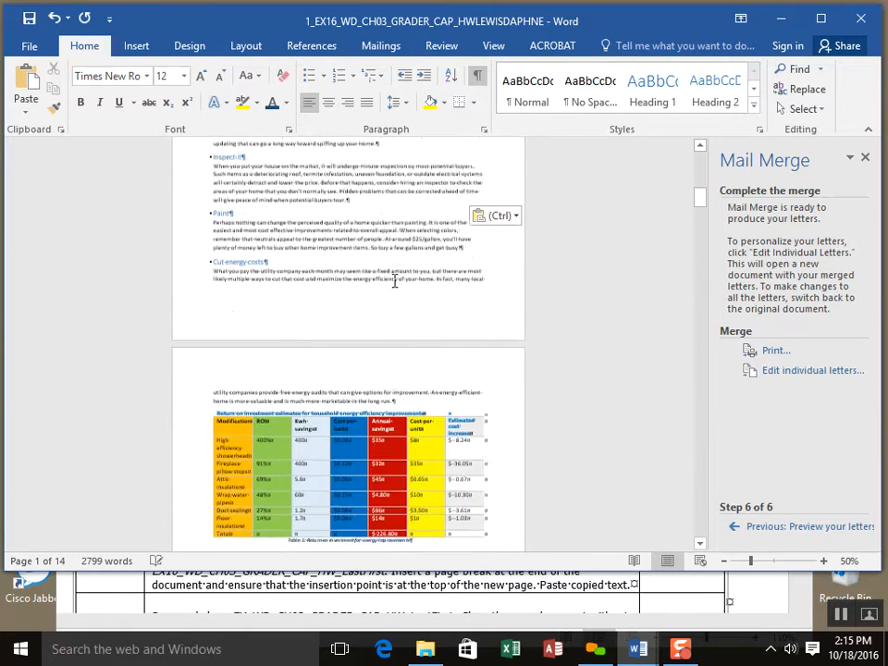
pyautogui.scroll(-10, 394, 280)
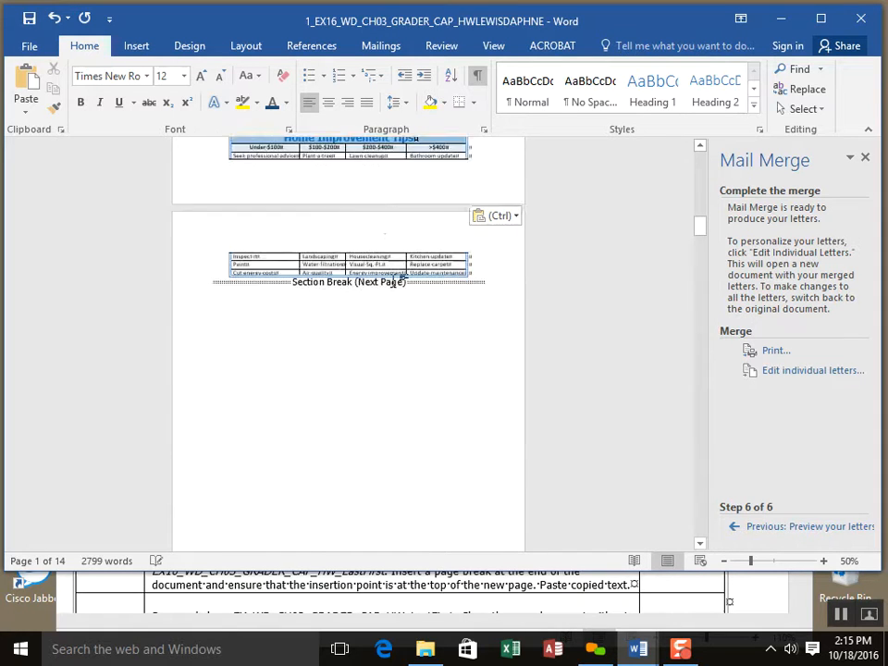
pyautogui.scroll(-10, 392, 280)
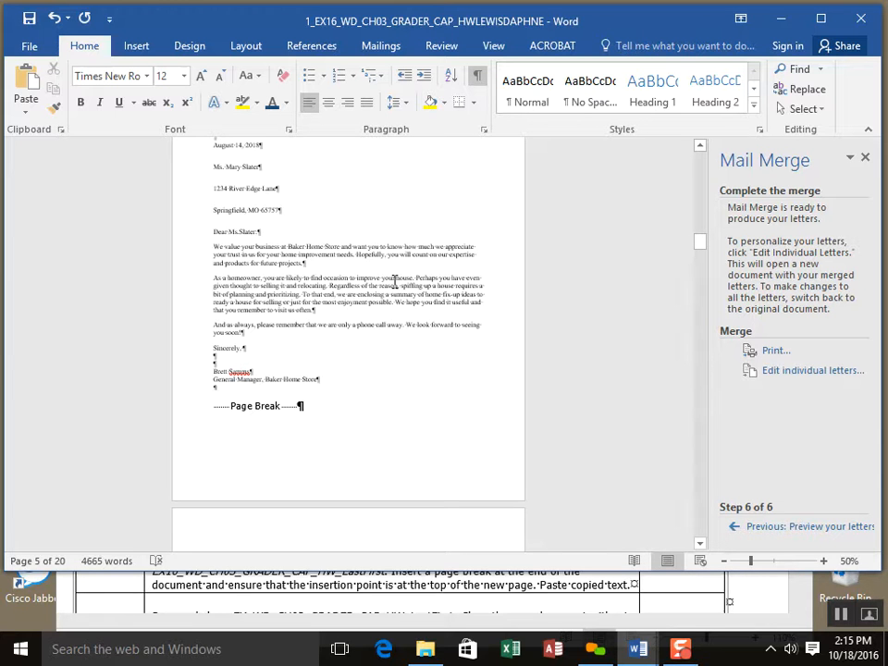
pyautogui.scroll(-8, 394, 280)
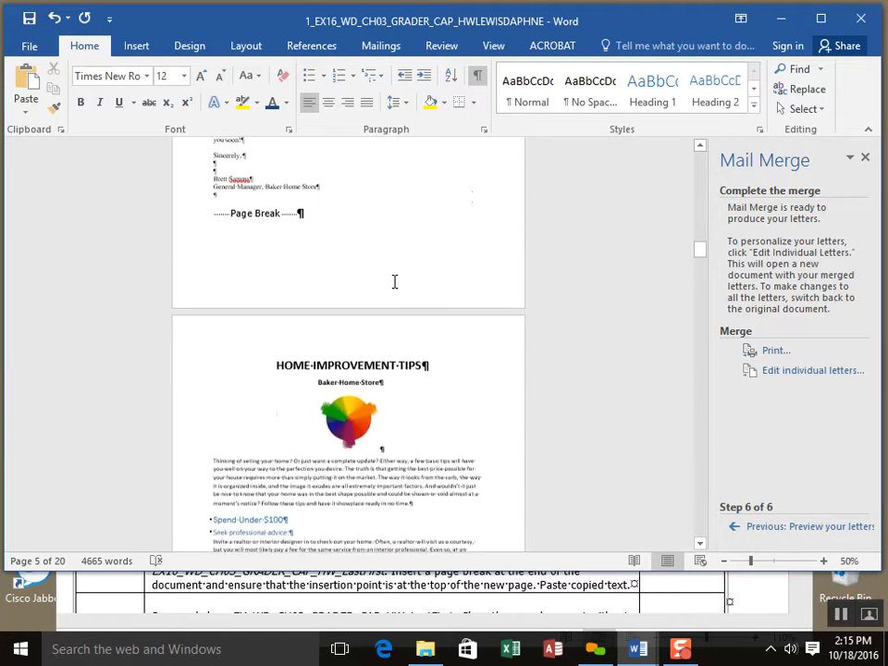
pyautogui.scroll(-10, 394, 280)
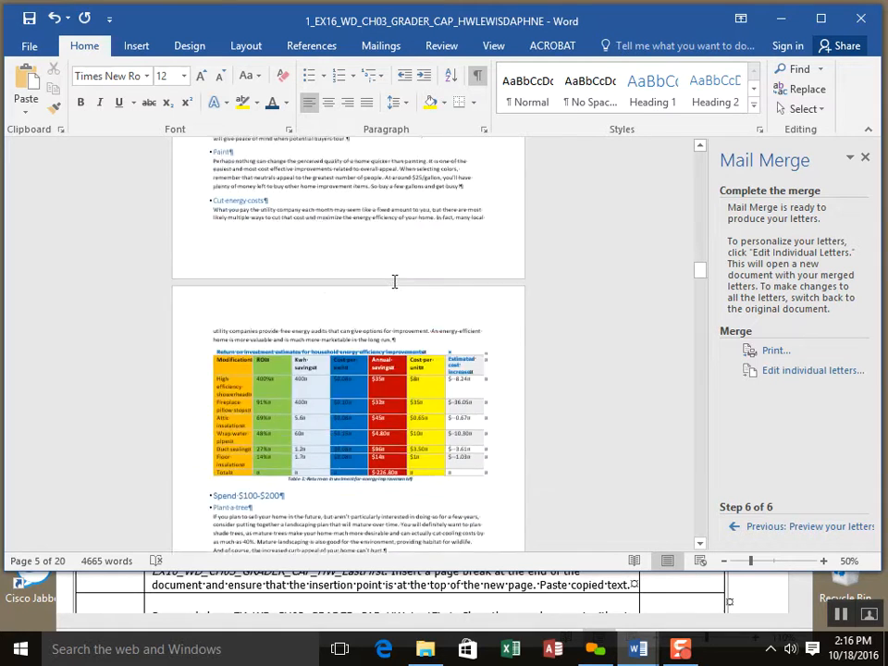
pyautogui.scroll(-8, 394, 280)
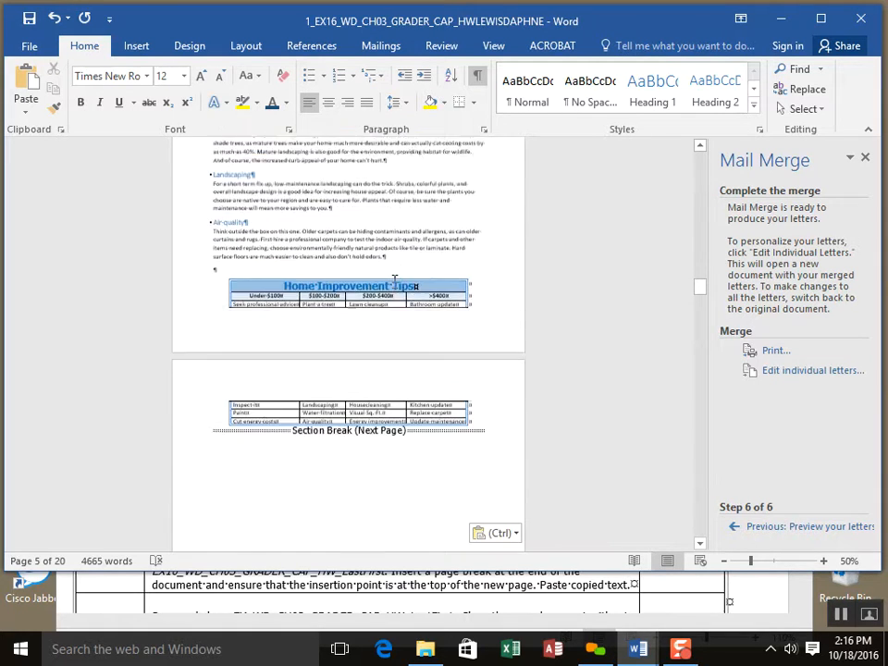
pyautogui.scroll(-10, 394, 280)
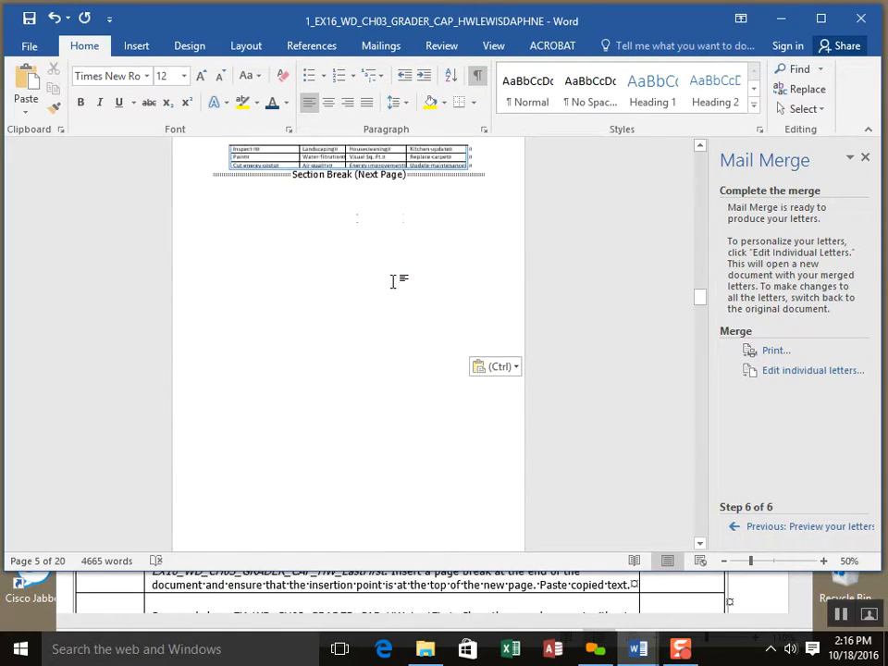
pyautogui.scroll(-10, 394, 280)
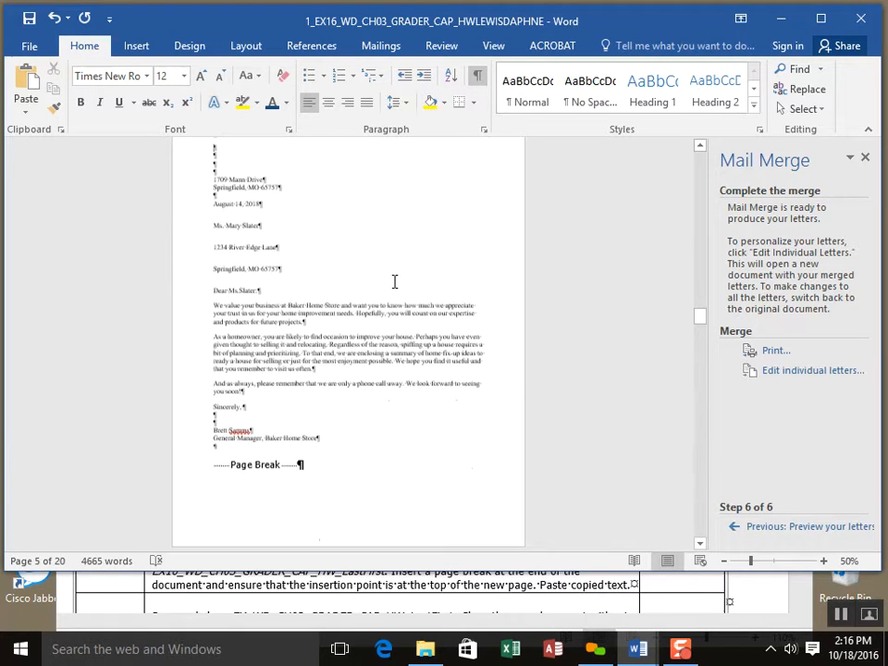
pyautogui.scroll(-10, 393, 280)
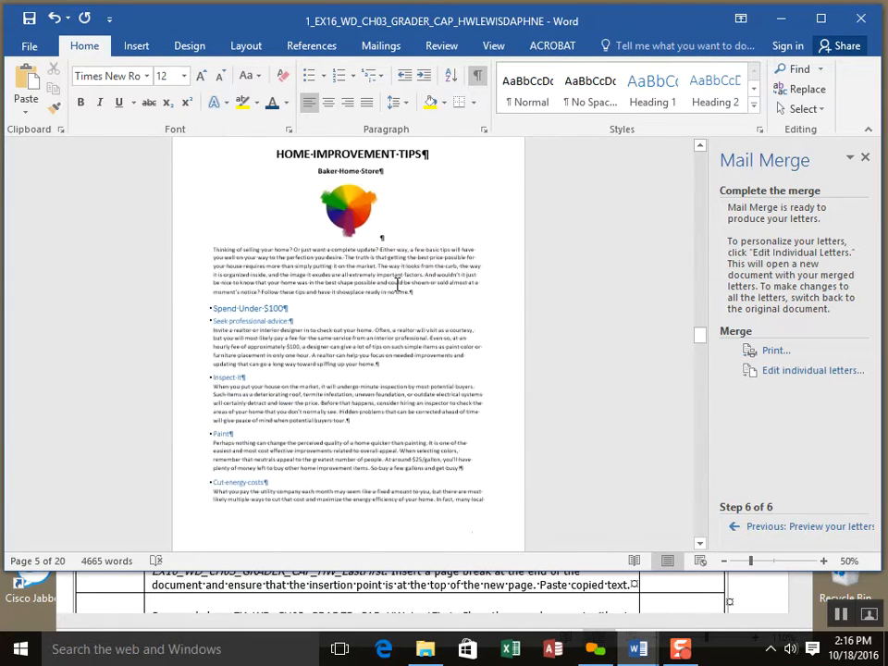
# Step: Shorten the main document window, bring instruction 17 into view in the instructions document, and save the main document
pyautogui.moveTo(523, 572); pyautogui.dragTo(519, 518)
pyautogui.click(531, 593)
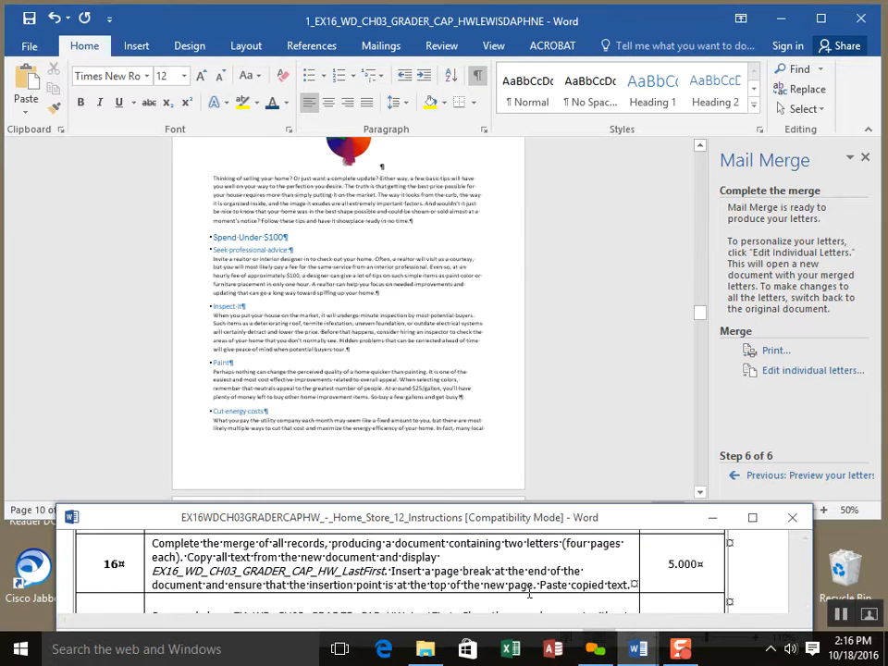
pyautogui.scroll(-3, 532, 592)
pyautogui.scroll(1, 532, 590)
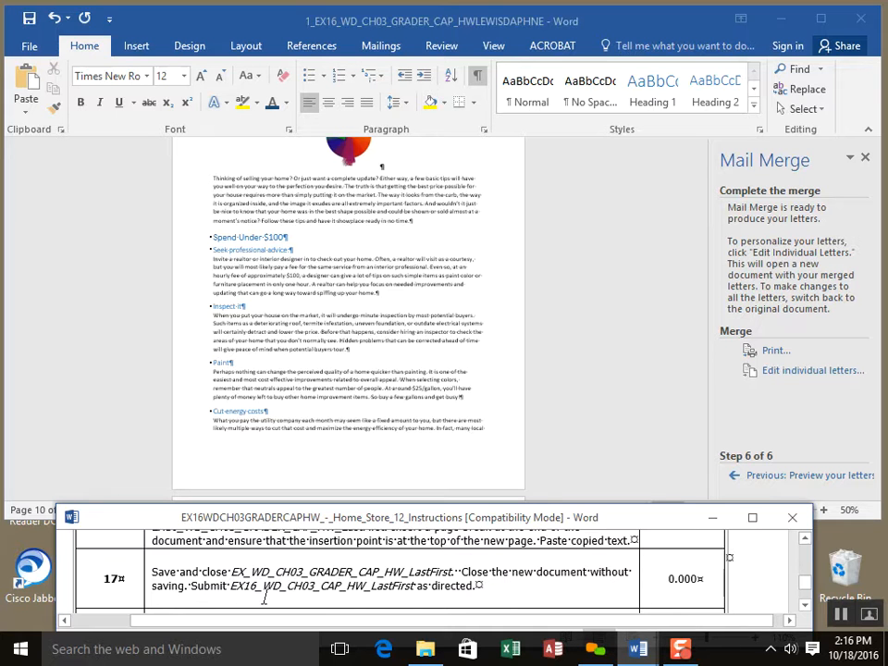
pyautogui.click(29, 20)
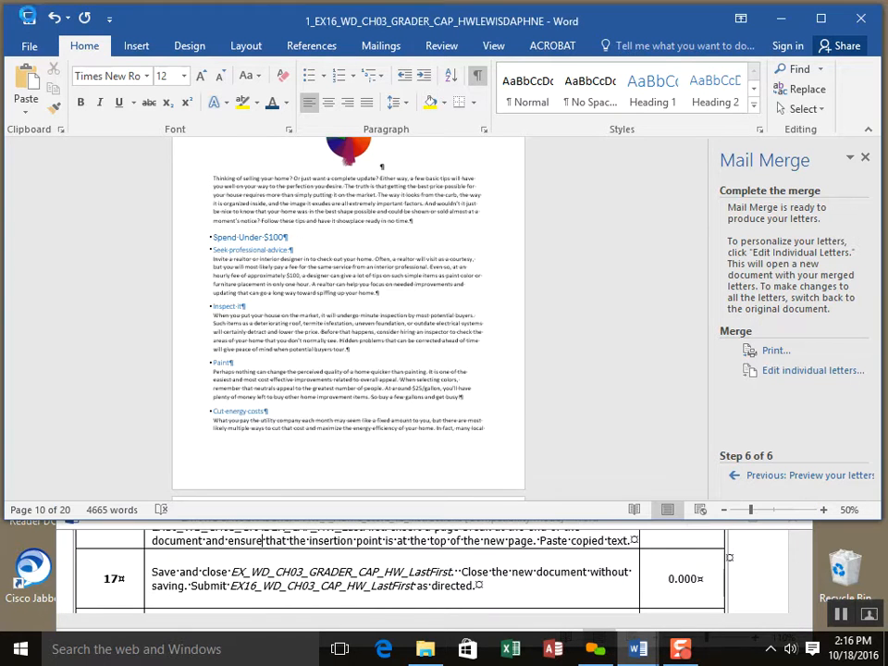